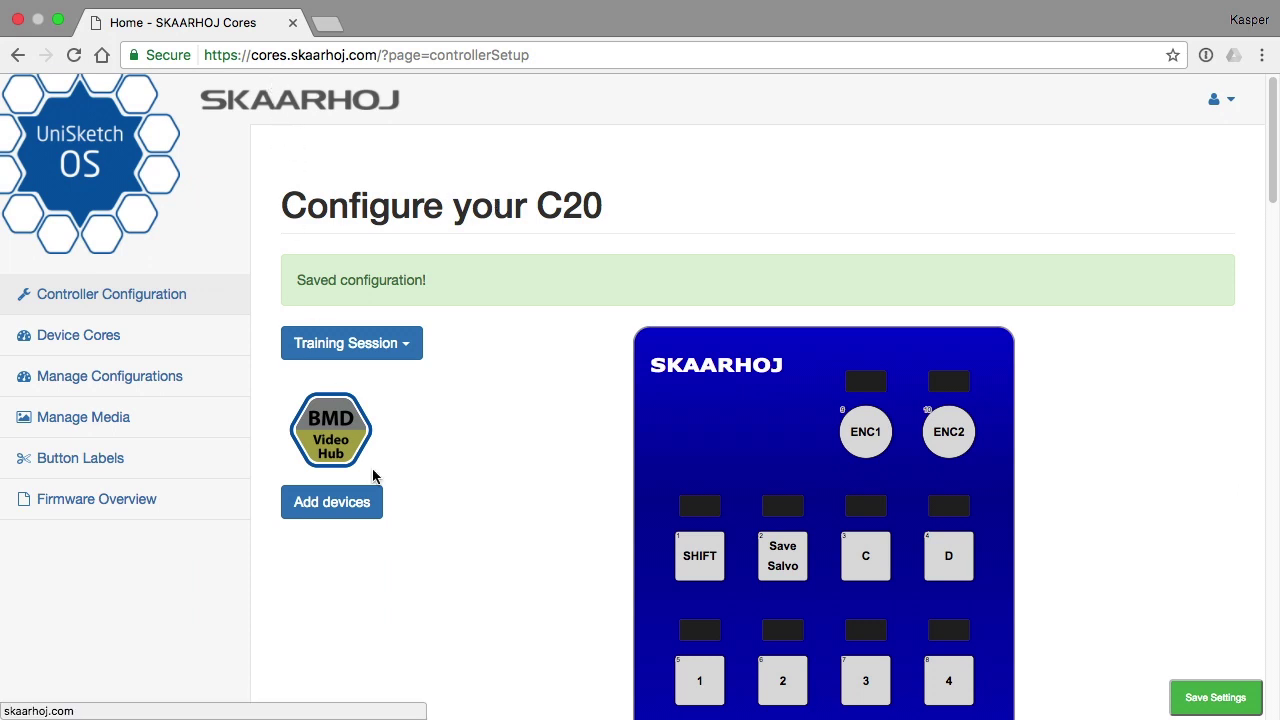
Step: Add the BMD ATEM device core alongside BMD VideoHub and save the device settings
{"action": "left_click", "coordinate": [355, 514]}
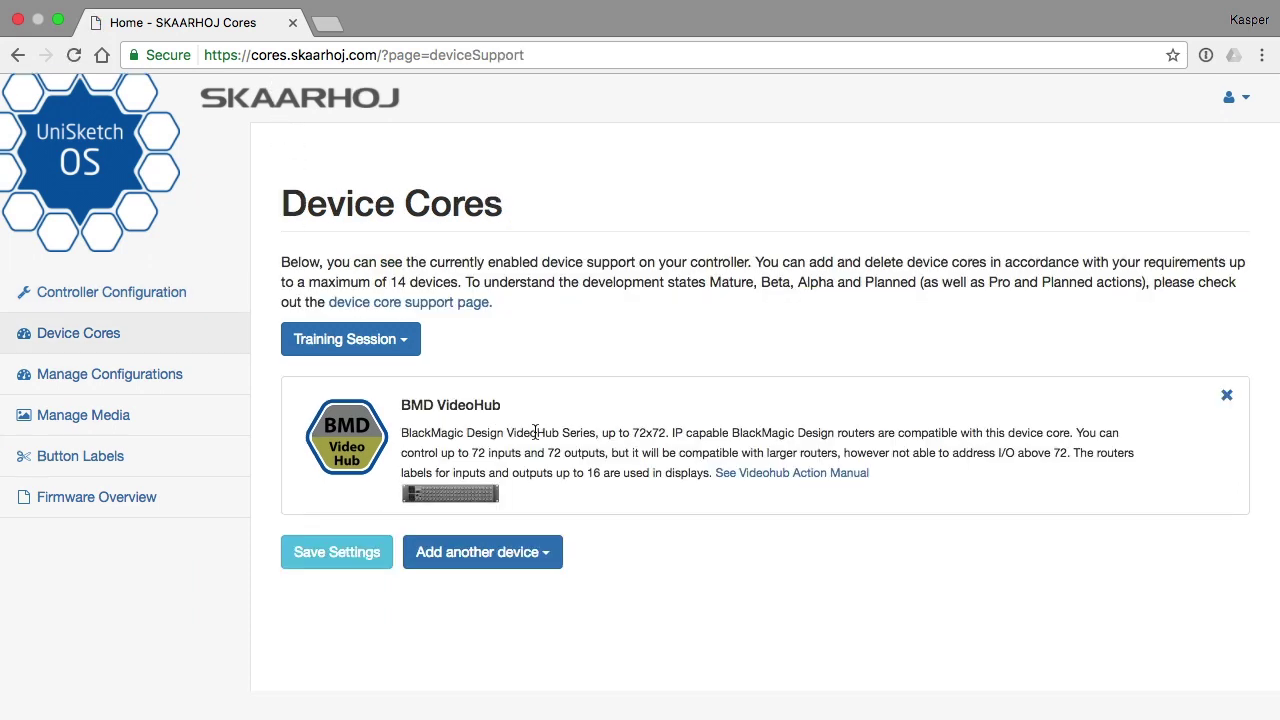
{"action": "left_click", "coordinate": [518, 548]}
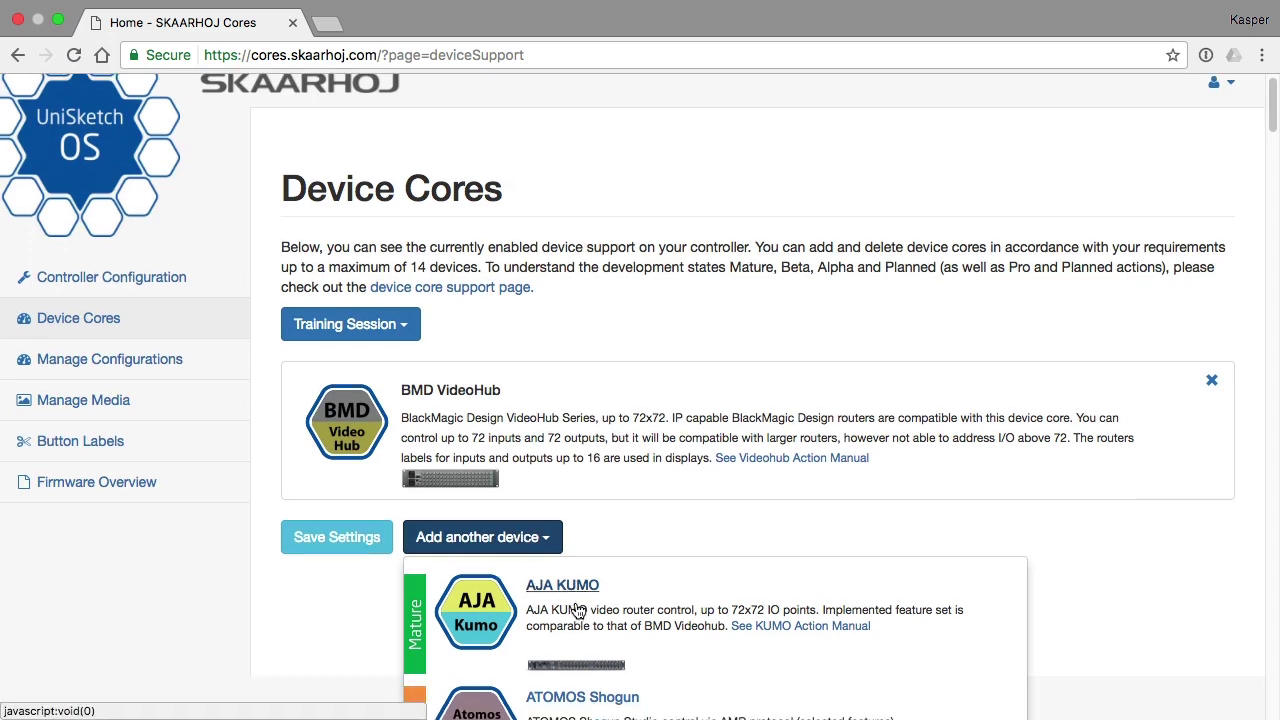
{"action": "scroll", "coordinate": [576, 606], "scroll_direction": "down", "scroll_amount": 3}
{"action": "scroll", "coordinate": [576, 606], "scroll_direction": "down", "scroll_amount": 2}
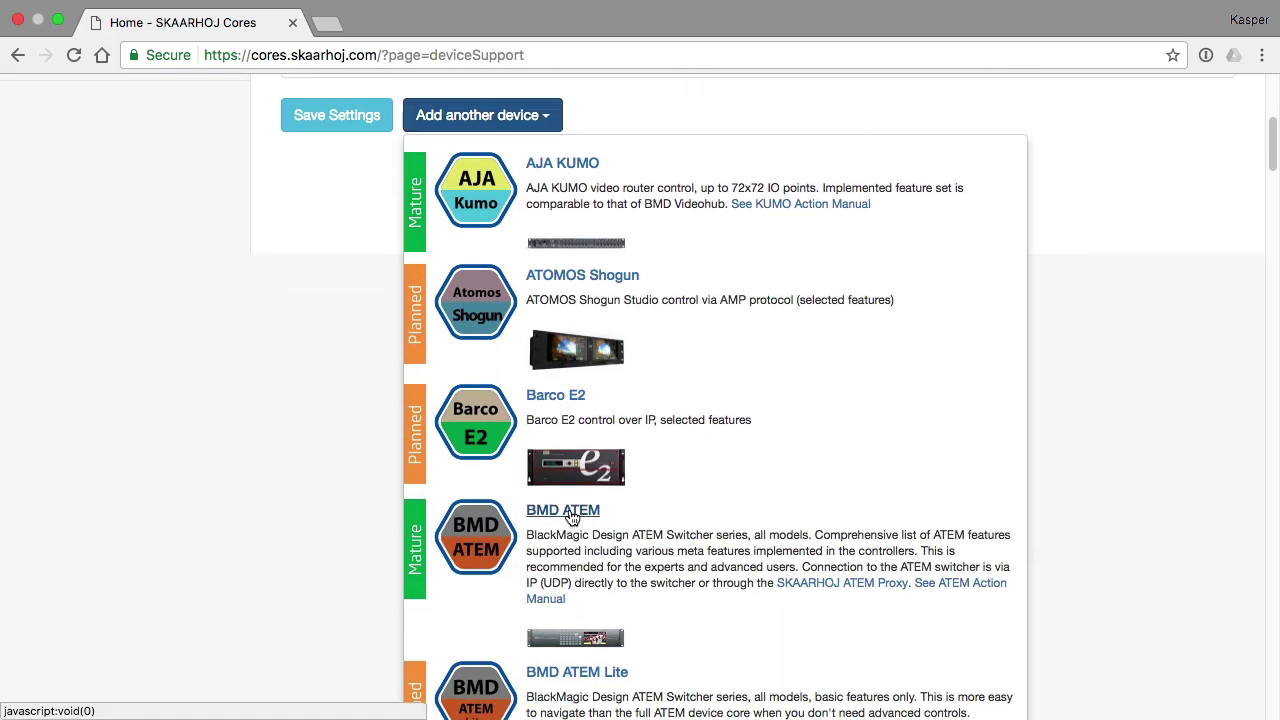
{"action": "left_click", "coordinate": [569, 521]}
{"action": "left_click", "coordinate": [333, 692]}
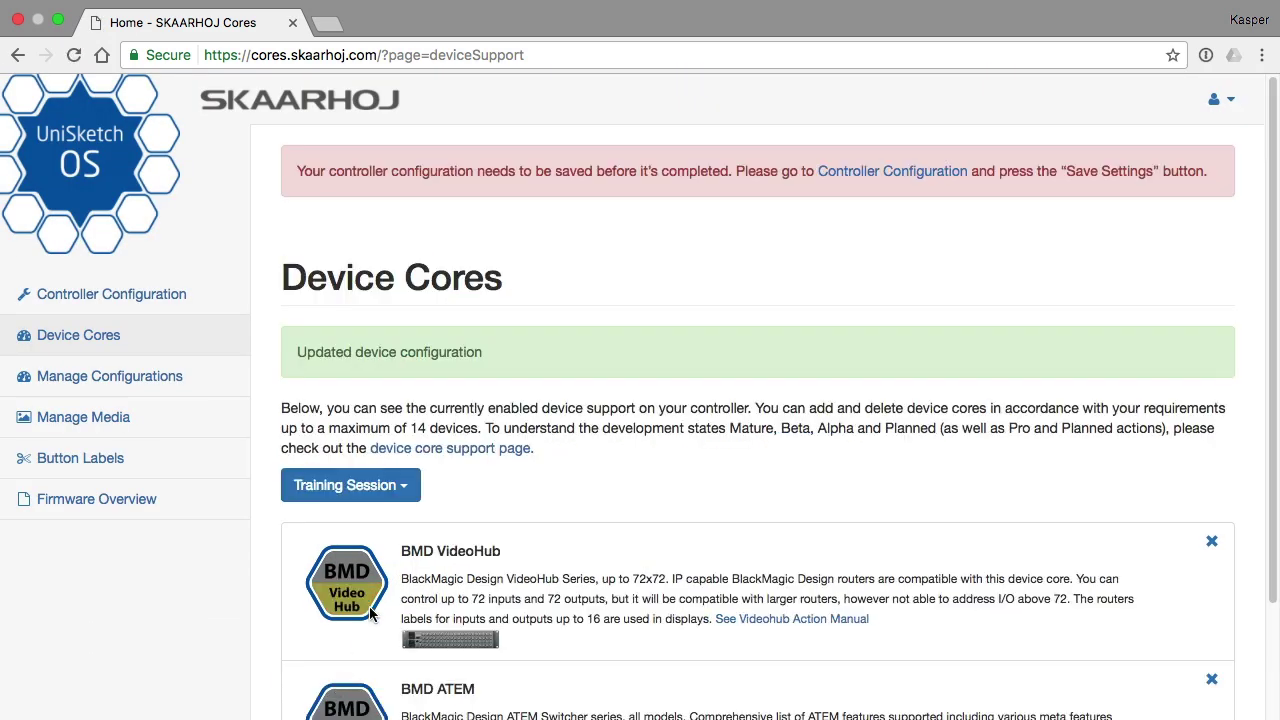
Step: Return to the C20 configuration and look through key C's action list without choosing one
{"action": "left_click", "coordinate": [857, 171]}
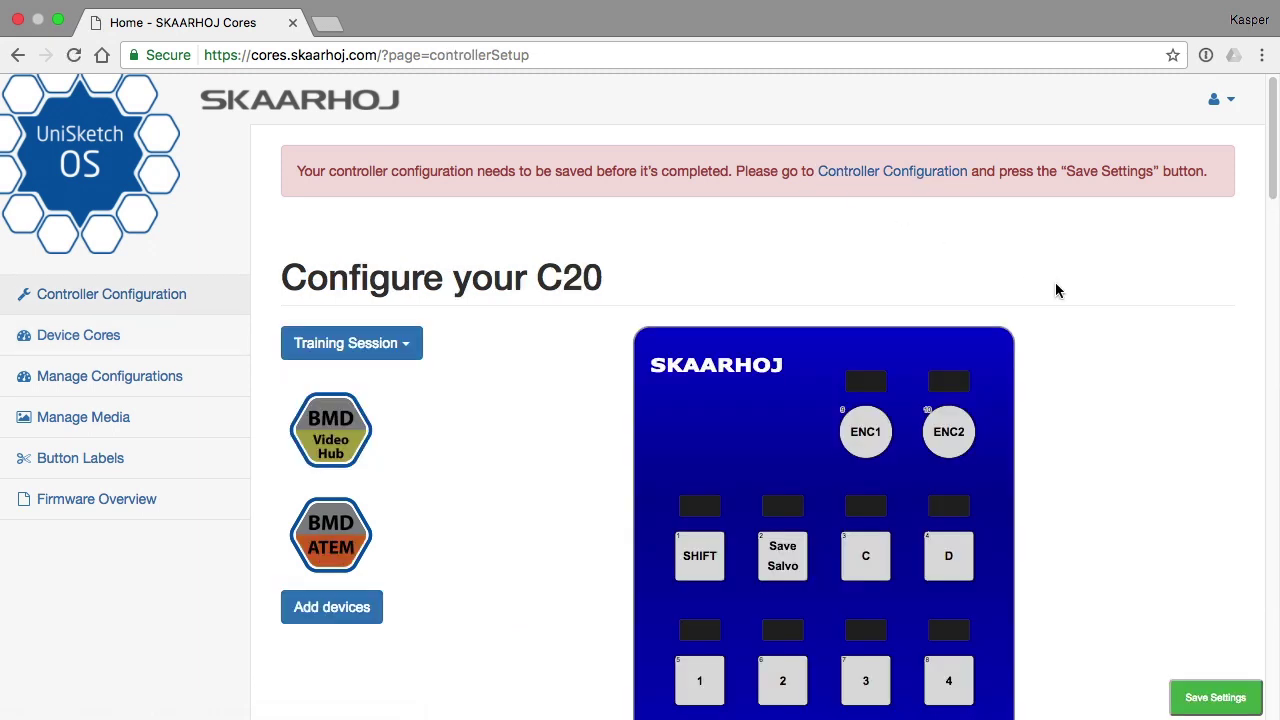
{"action": "scroll", "coordinate": [1166, 512], "scroll_direction": "down", "scroll_amount": 3}
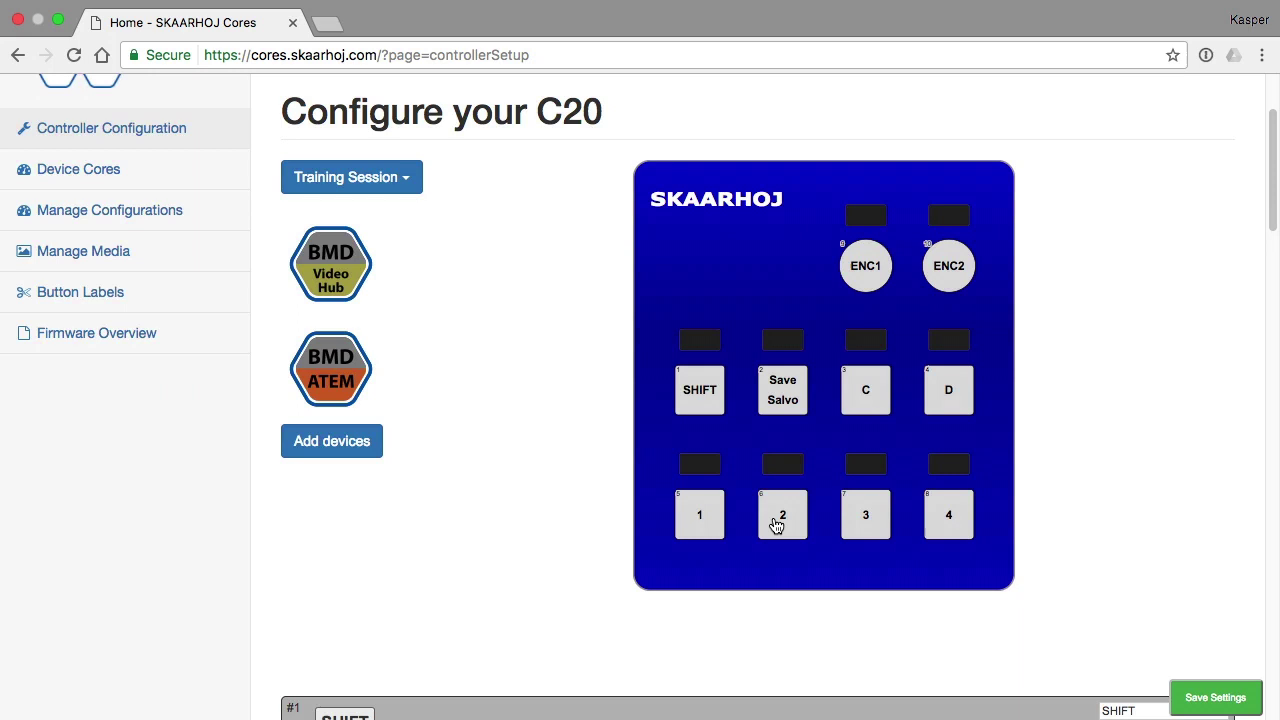
{"action": "scroll", "coordinate": [767, 525], "scroll_direction": "down", "scroll_amount": 5}
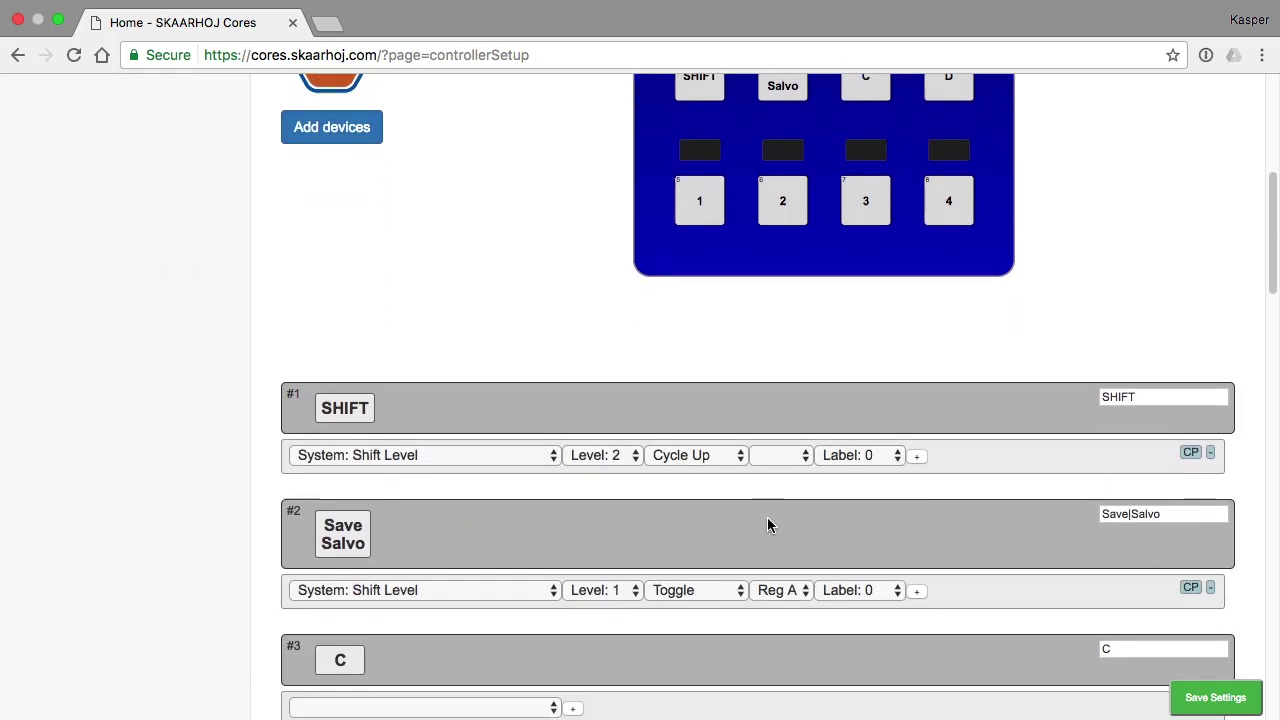
{"action": "scroll", "coordinate": [767, 525], "scroll_direction": "down", "scroll_amount": 2}
{"action": "left_click", "coordinate": [483, 571]}
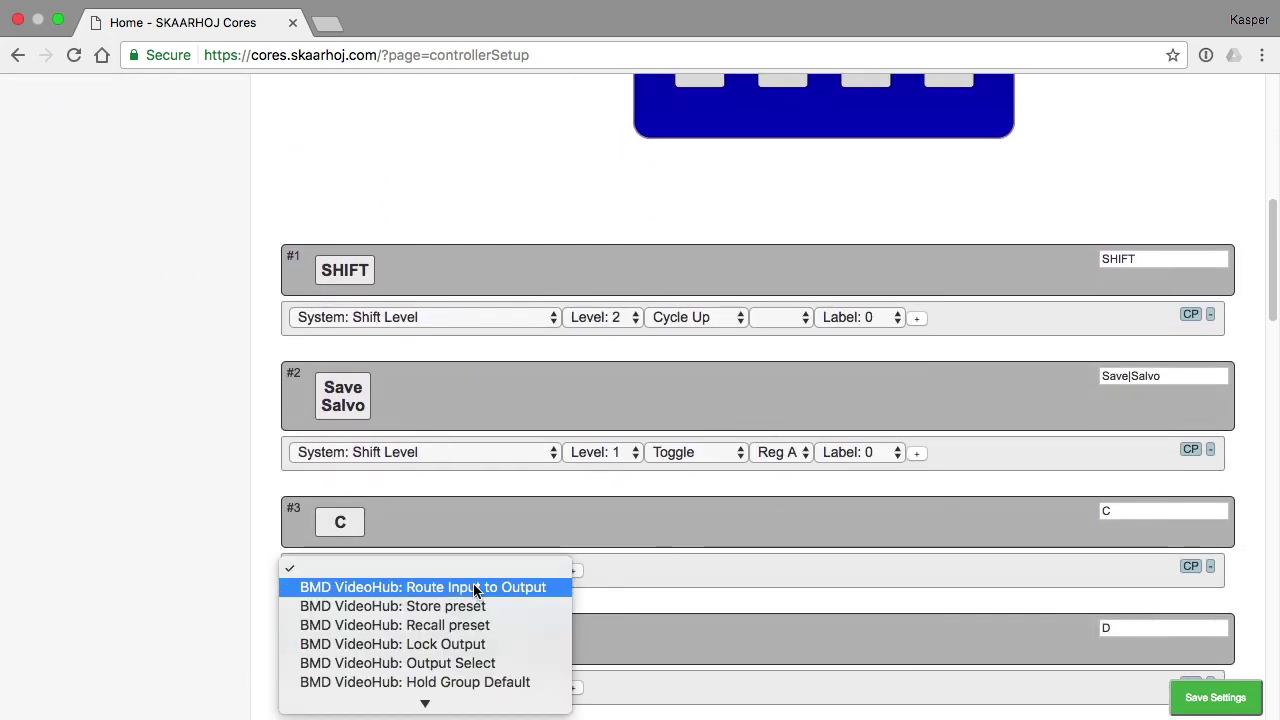
{"action": "scroll", "coordinate": [413, 445], "scroll_direction": "down", "scroll_amount": 5}
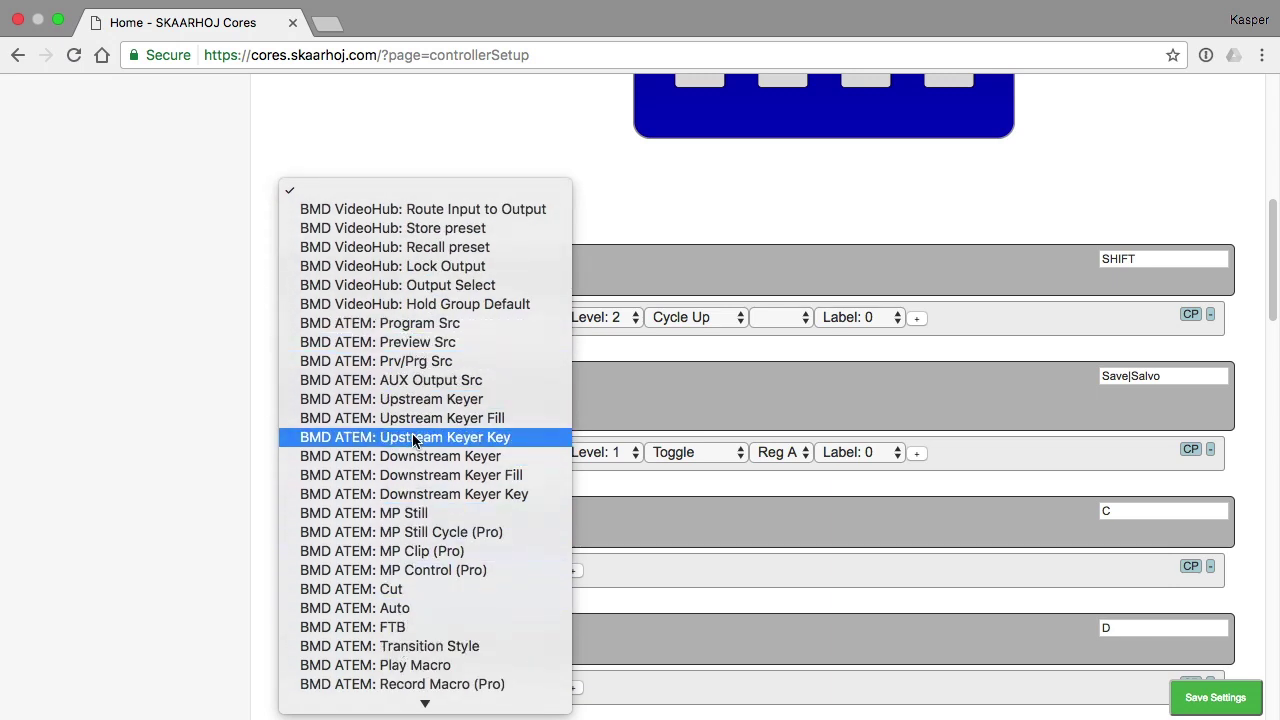
{"action": "left_click", "coordinate": [710, 358]}
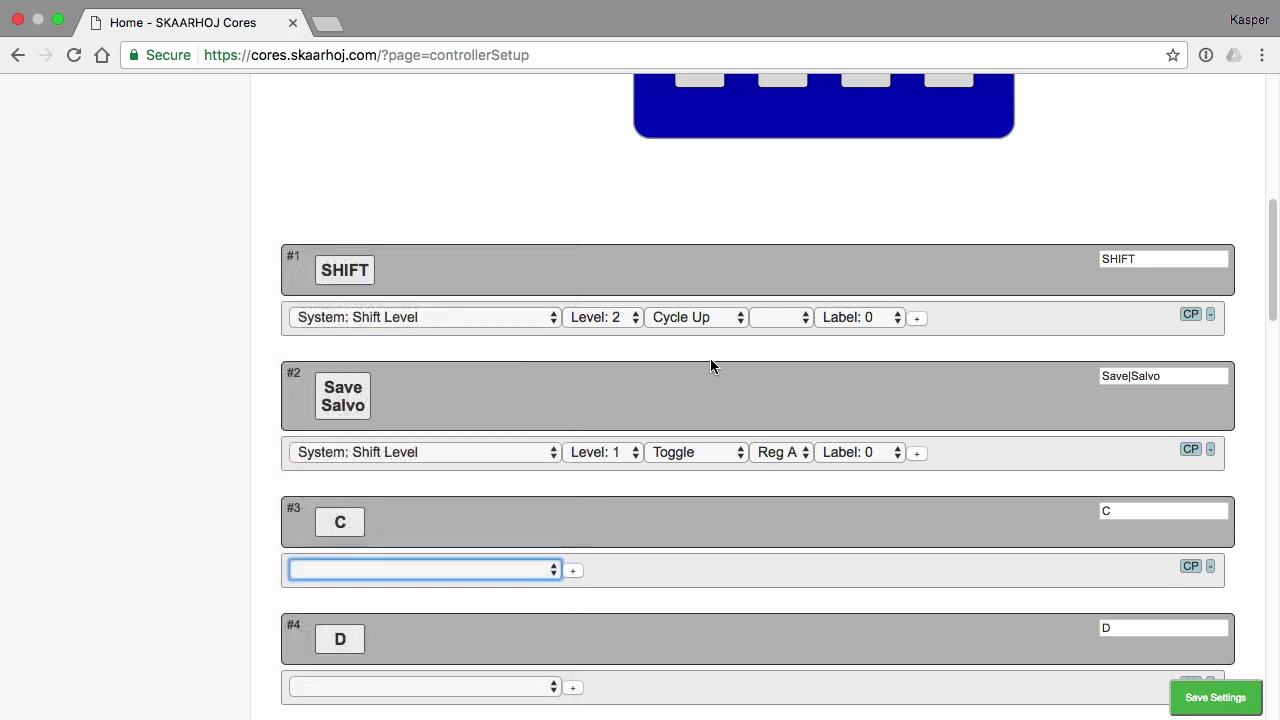
Step: Tick BMD ATEM under Devices Settings, enter IP 192.168.10.240, and save the settings
{"action": "scroll", "coordinate": [710, 358], "scroll_direction": "up", "scroll_amount": 3}
{"action": "scroll", "coordinate": [710, 366], "scroll_direction": "up", "scroll_amount": 3}
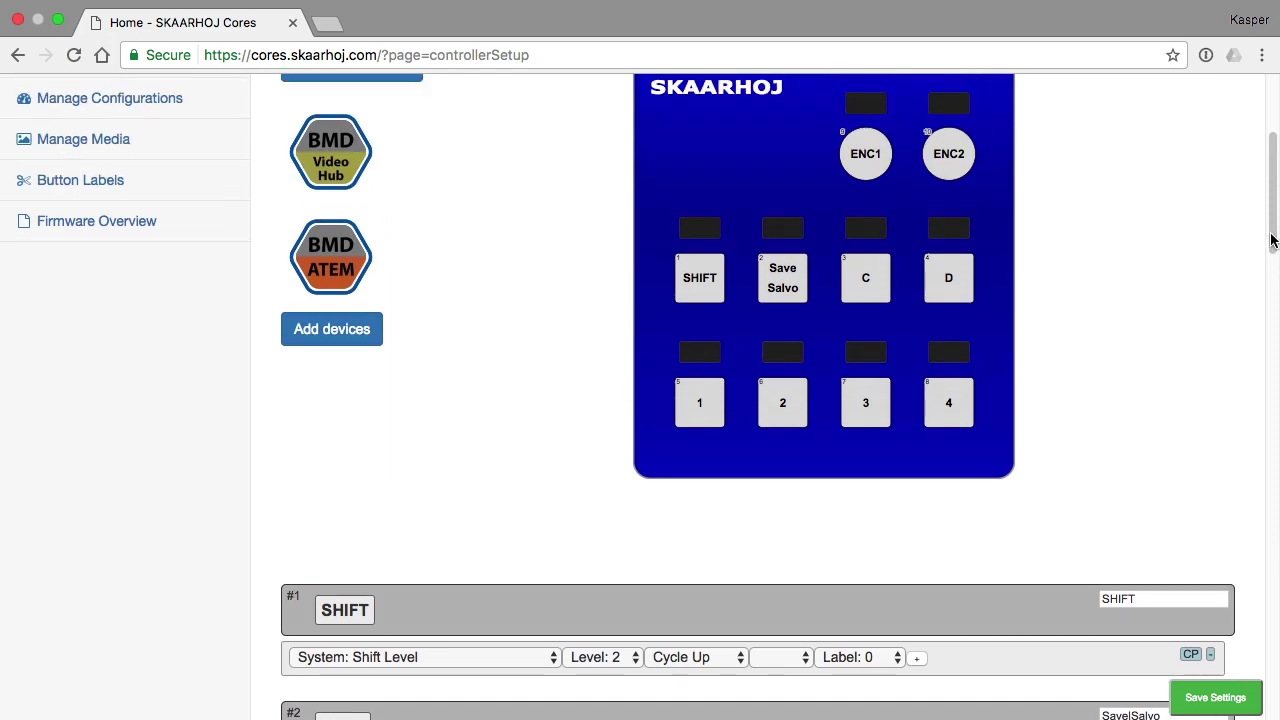
{"action": "left_click_drag", "start_coordinate": [1271, 237], "coordinate": [1271, 705]}
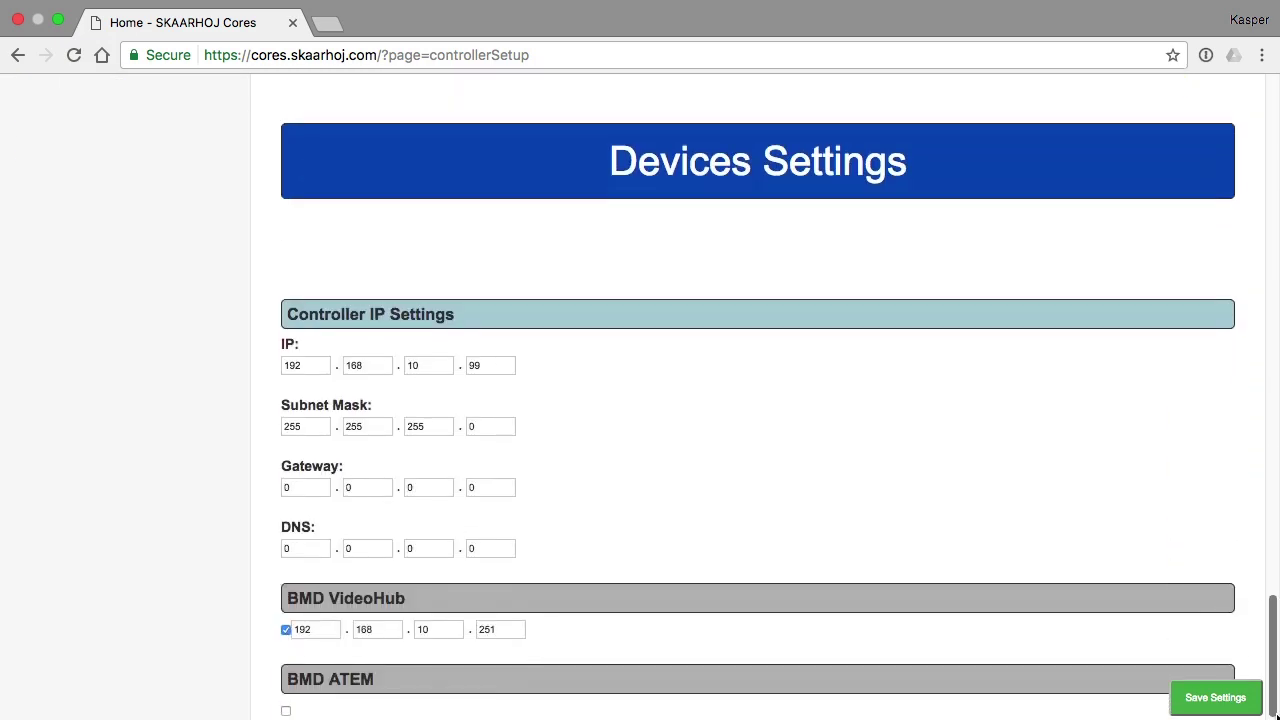
{"action": "left_click", "coordinate": [286, 713]}
{"action": "left_click", "coordinate": [308, 710]}
{"action": "type", "text": "19"}
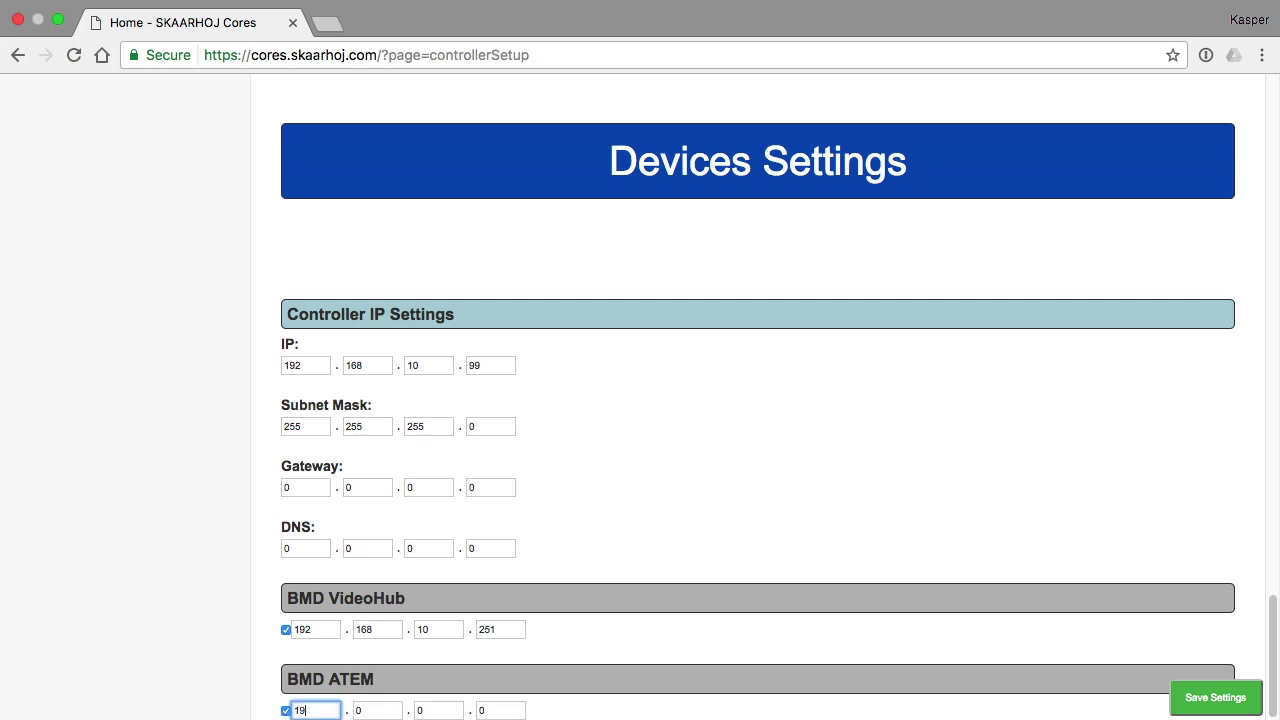
{"action": "type", "text": "2.168."}
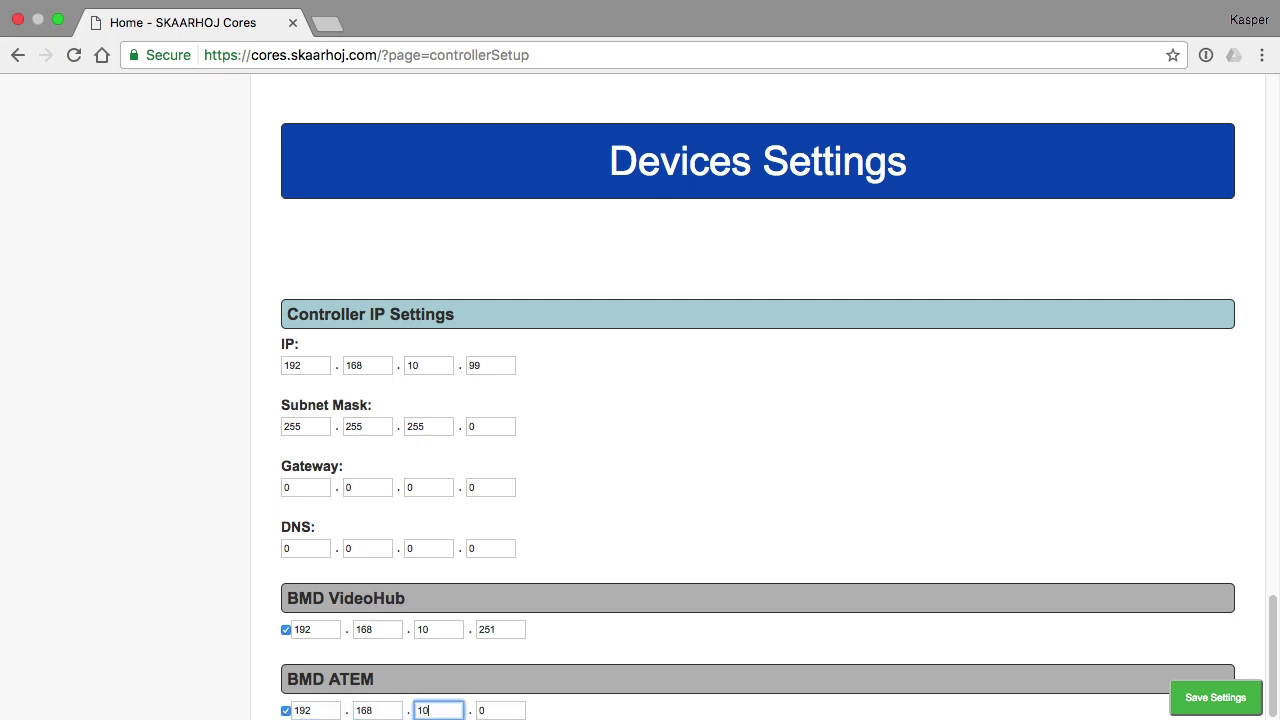
{"action": "type", "text": "10"}
{"action": "left_click", "coordinate": [500, 710]}
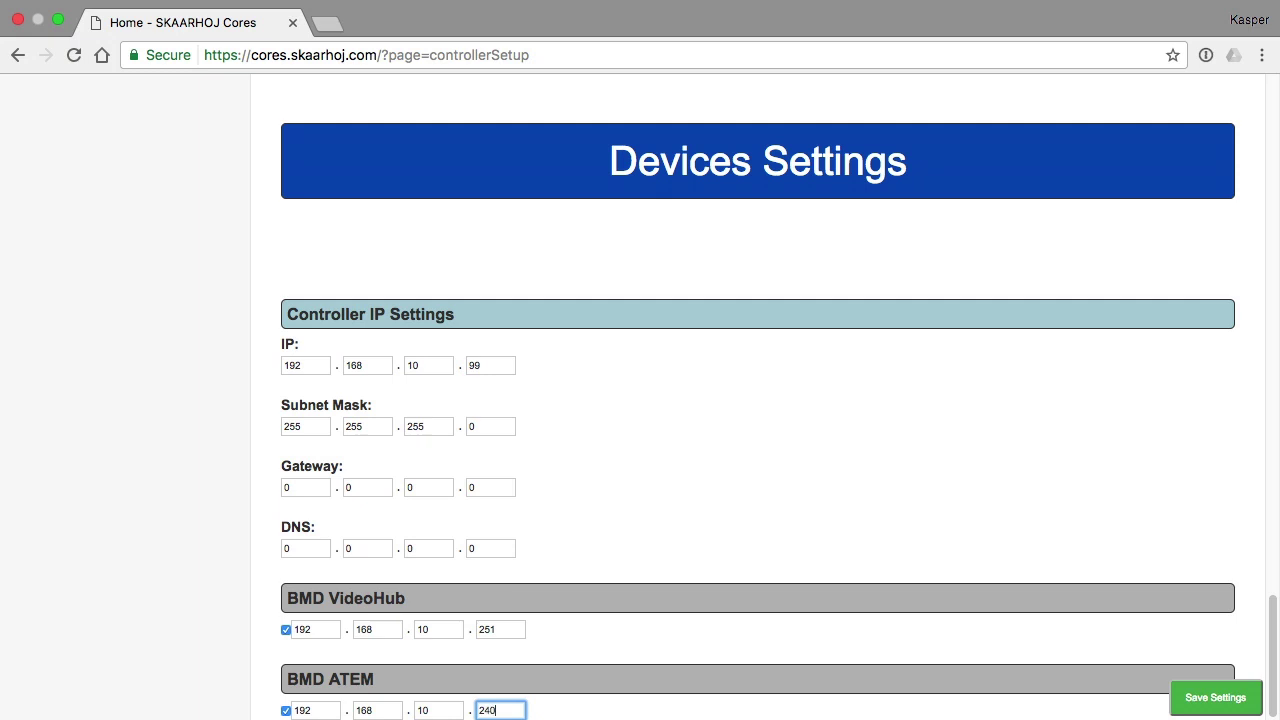
{"action": "left_click", "coordinate": [1216, 698]}
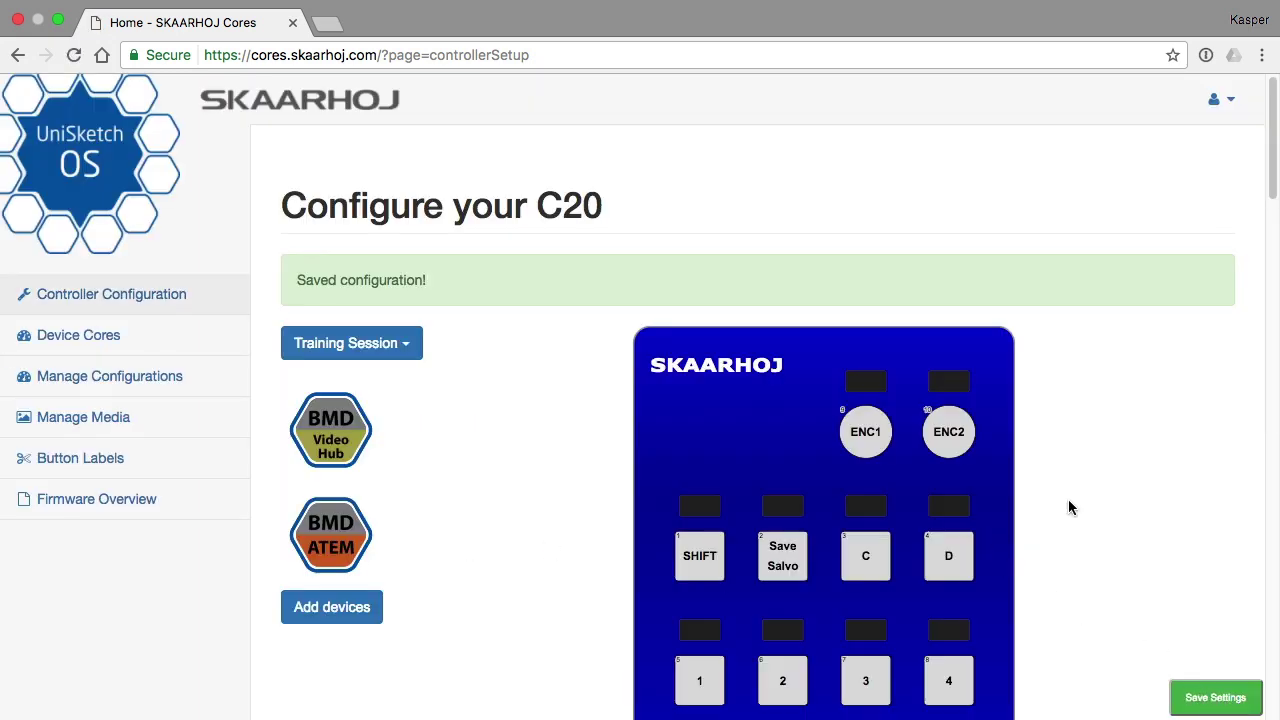
{"action": "scroll", "coordinate": [1081, 498], "scroll_direction": "down", "scroll_amount": 3}
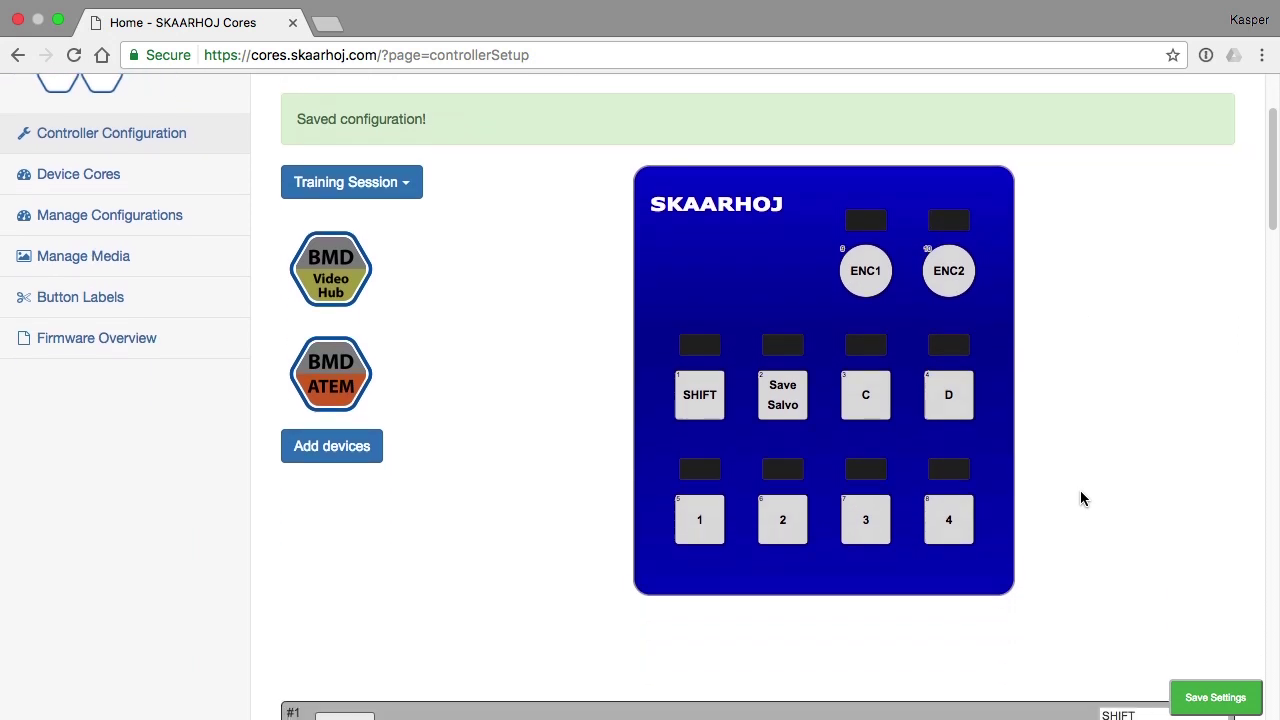
{"action": "scroll", "coordinate": [1081, 498], "scroll_direction": "down", "scroll_amount": 3}
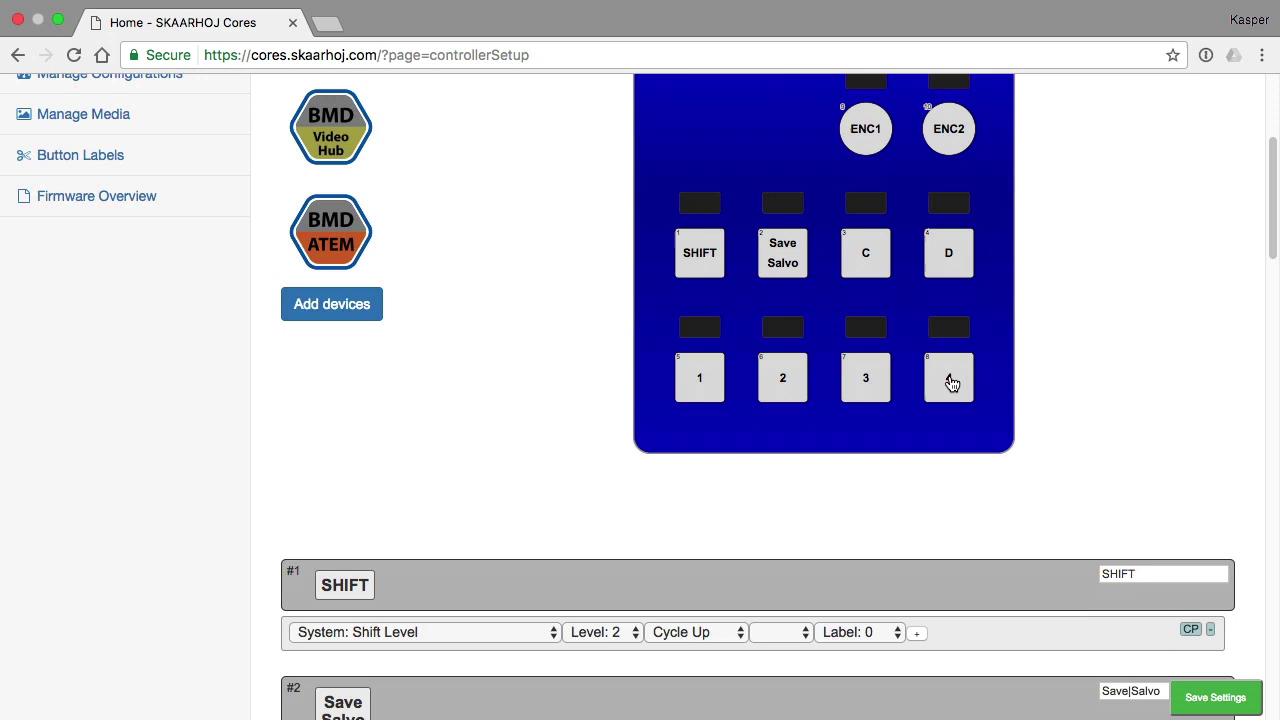
{"action": "left_click_drag", "start_coordinate": [1270, 238], "coordinate": [1268, 617]}
Step: Set States to 2 and rename the first state from Normal to Videohub, the second ATEM
{"action": "left_click", "coordinate": [335, 356]}
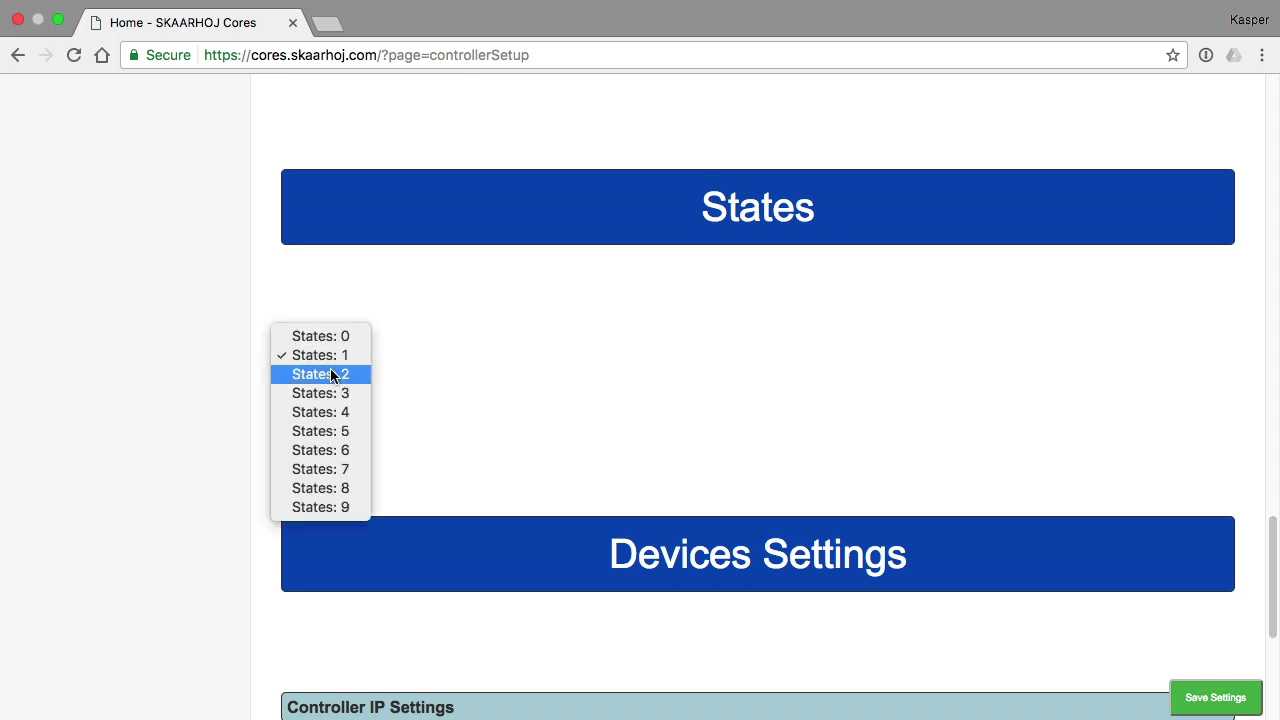
{"action": "left_click", "coordinate": [331, 372]}
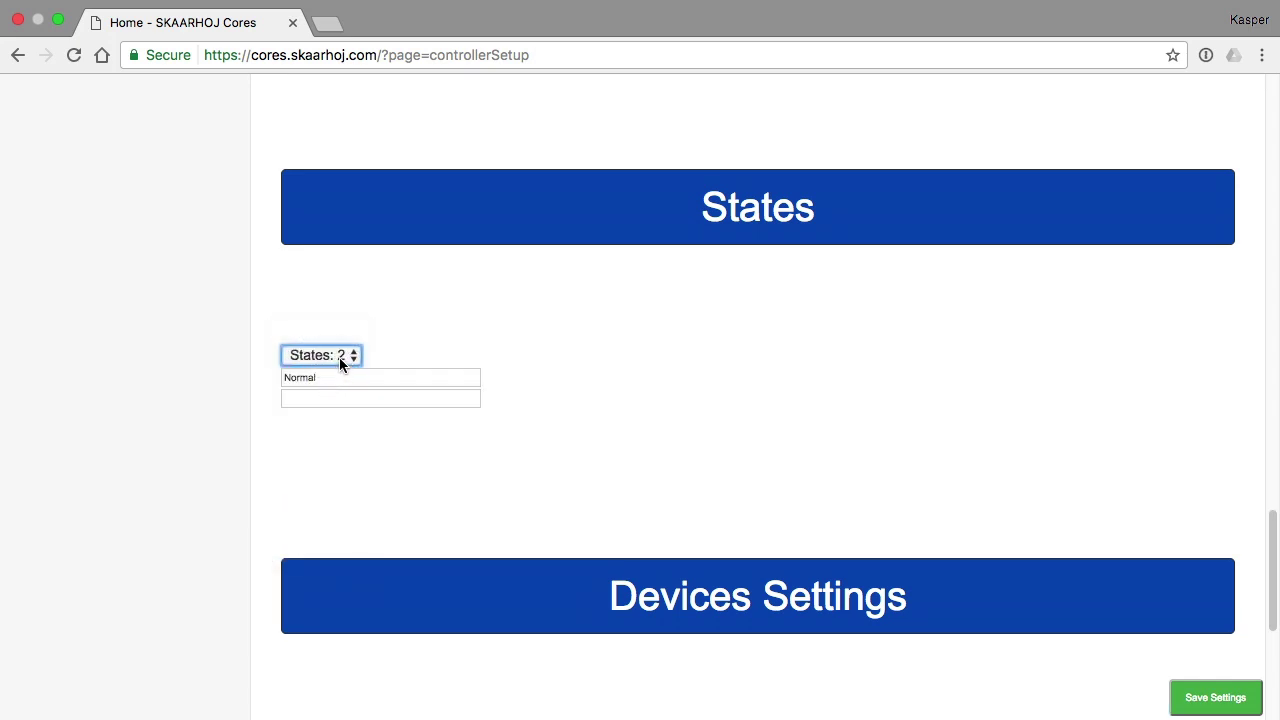
{"action": "left_click", "coordinate": [311, 397]}
{"action": "double_click", "coordinate": [321, 377]}
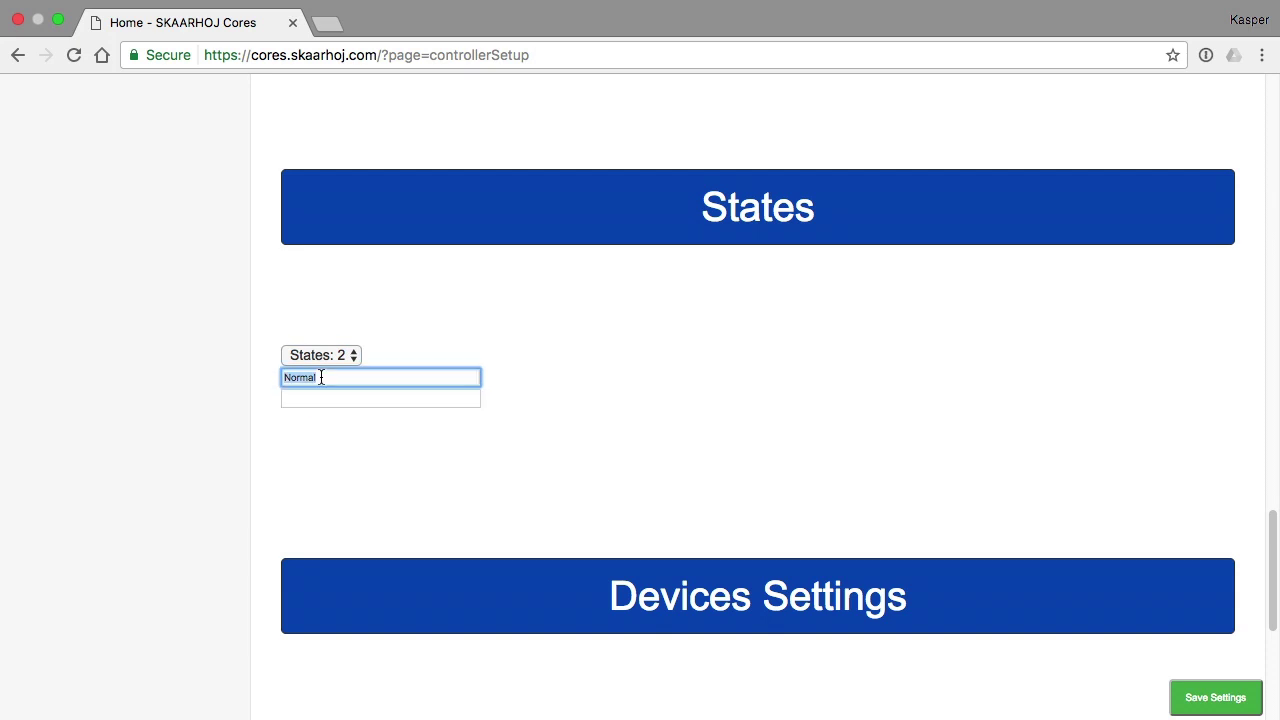
{"action": "type", "text": "vi"}
{"action": "left_click", "coordinate": [380, 398]}
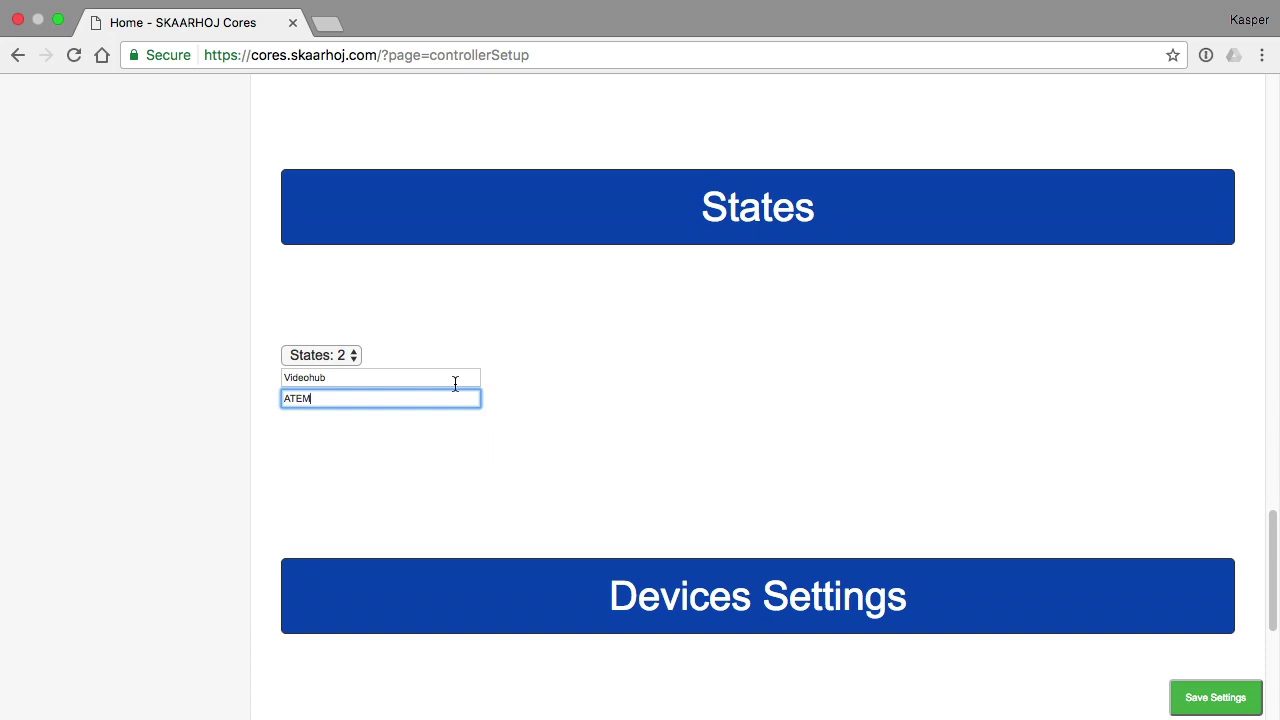
{"action": "left_click", "coordinate": [1205, 701]}
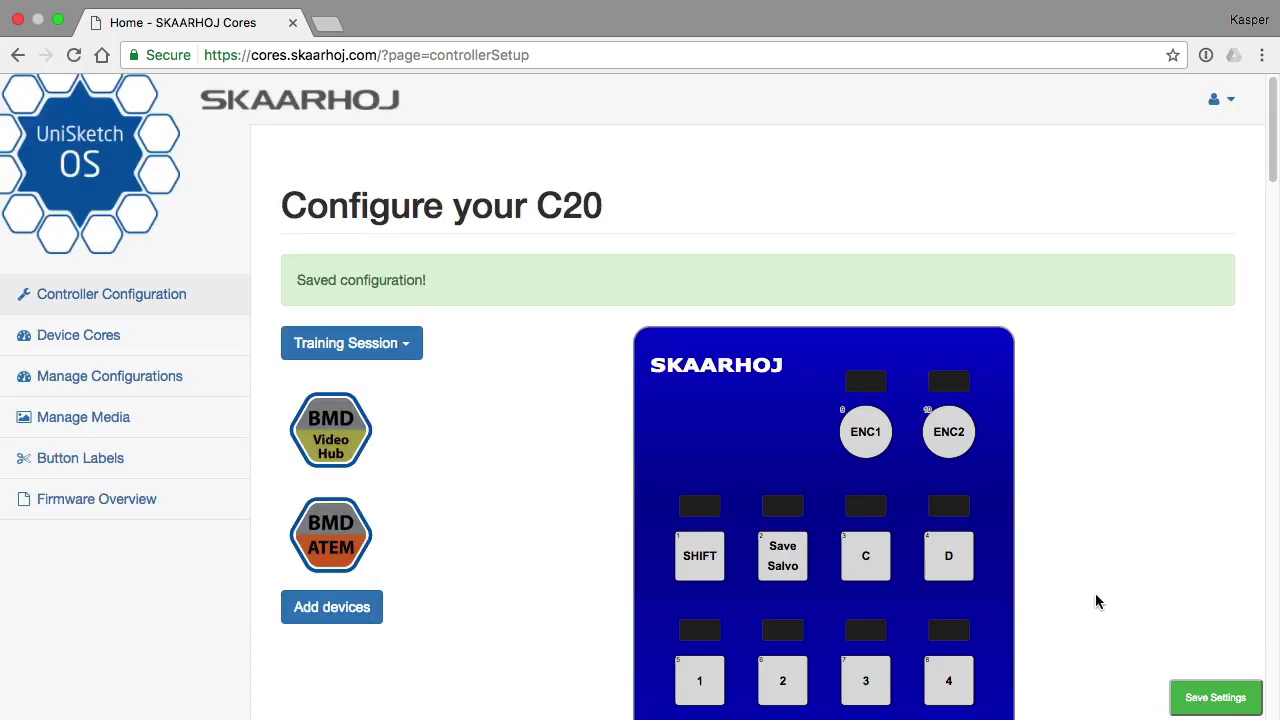
{"action": "scroll", "coordinate": [1095, 595], "scroll_direction": "down", "scroll_amount": 5}
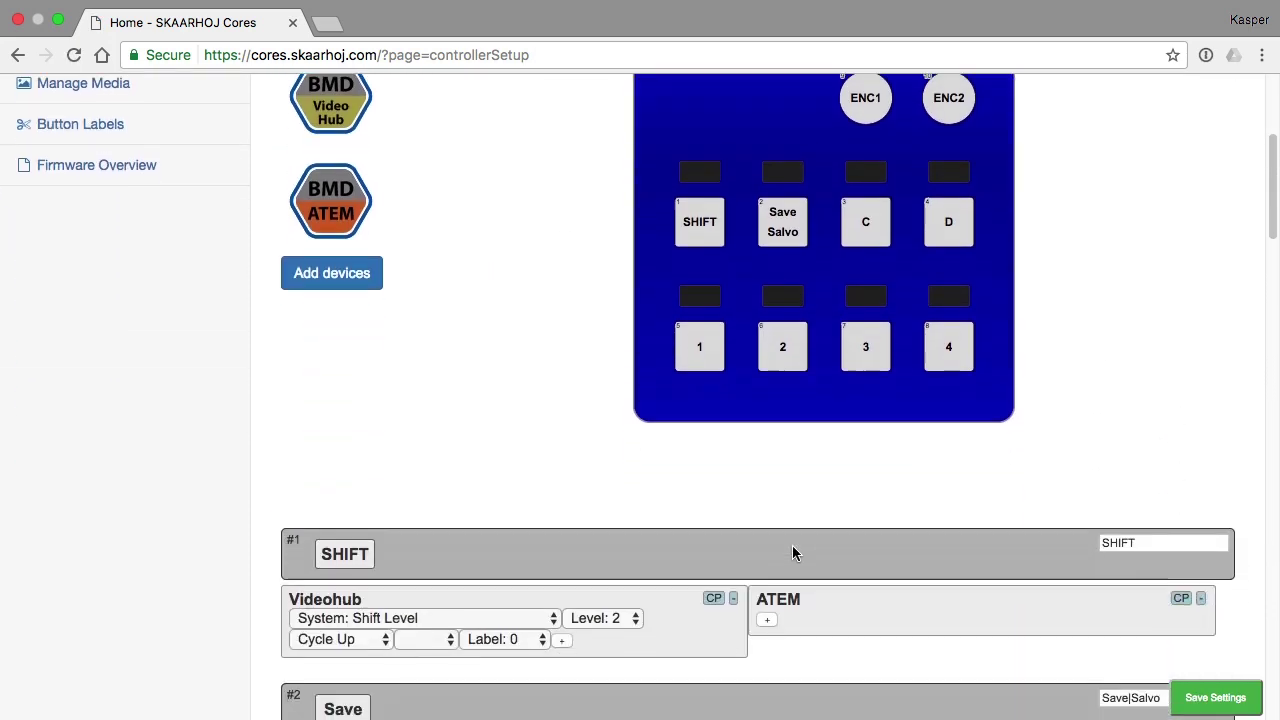
{"action": "scroll", "coordinate": [792, 553], "scroll_direction": "down", "scroll_amount": 4}
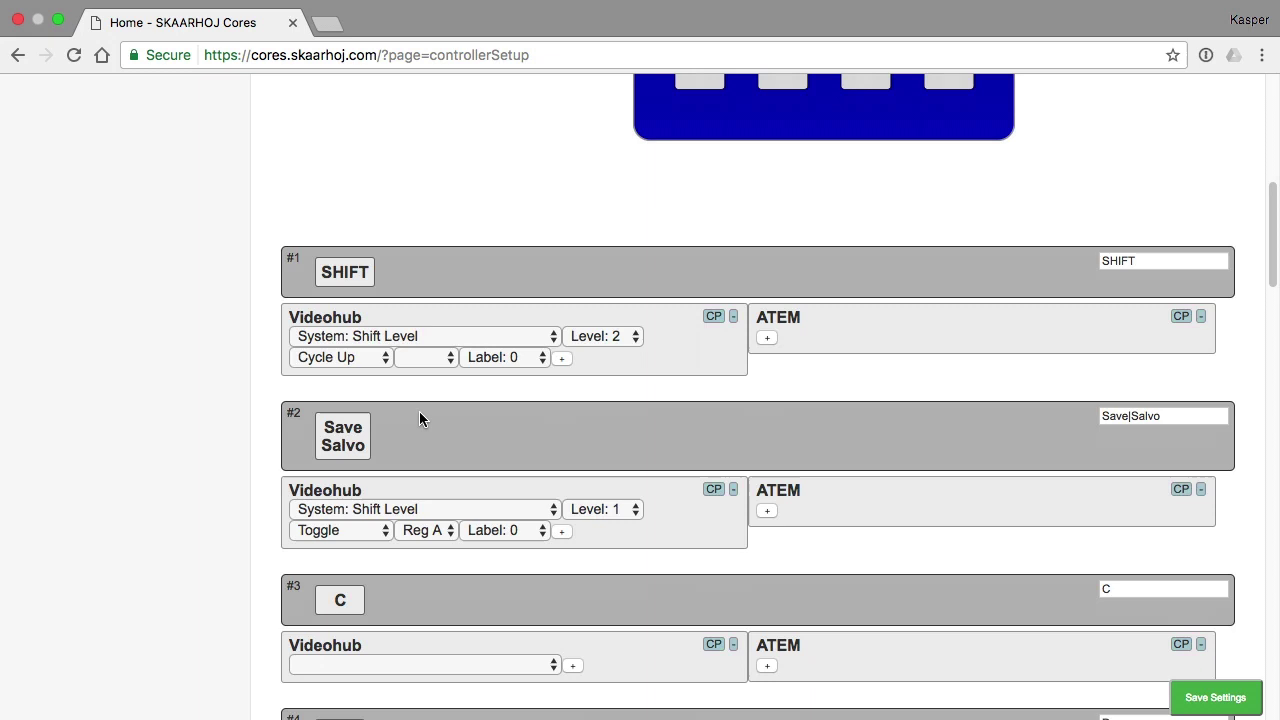
{"action": "scroll", "coordinate": [1274, 251], "scroll_direction": "down", "scroll_amount": 3}
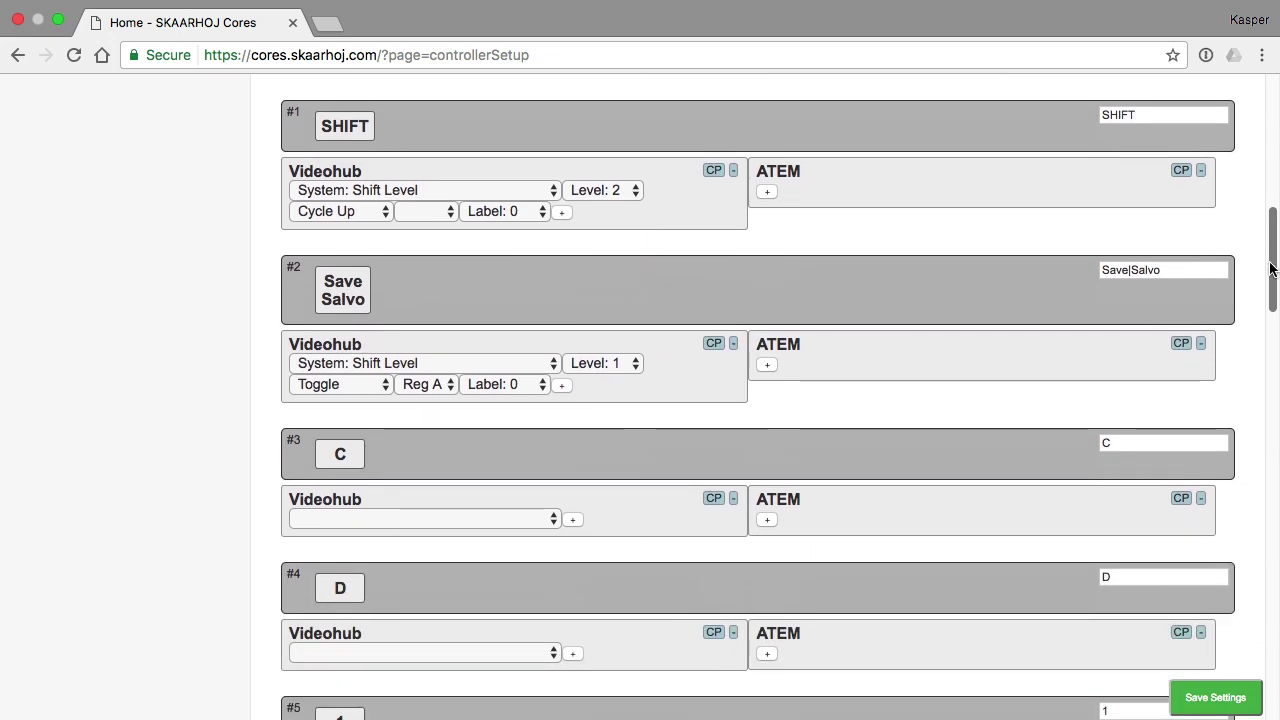
{"action": "left_click_drag", "start_coordinate": [1271, 268], "coordinate": [1272, 370]}
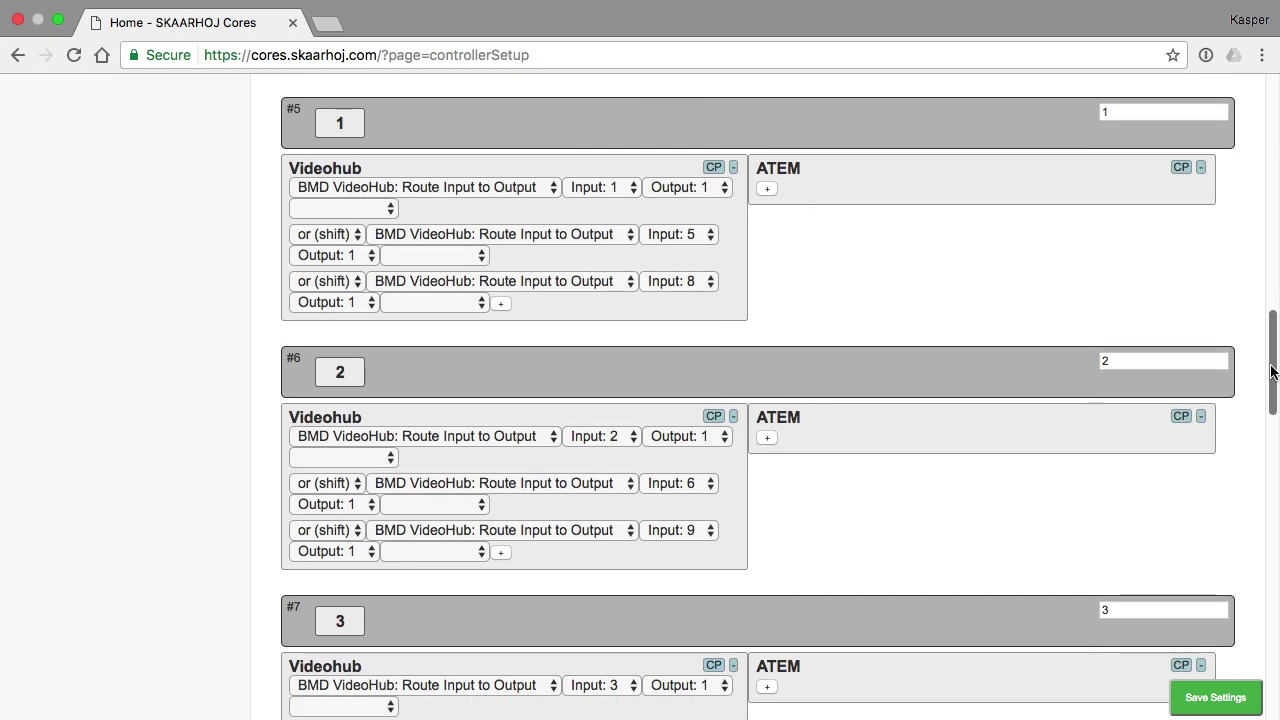
{"action": "left_click_drag", "start_coordinate": [1272, 372], "coordinate": [1274, 254]}
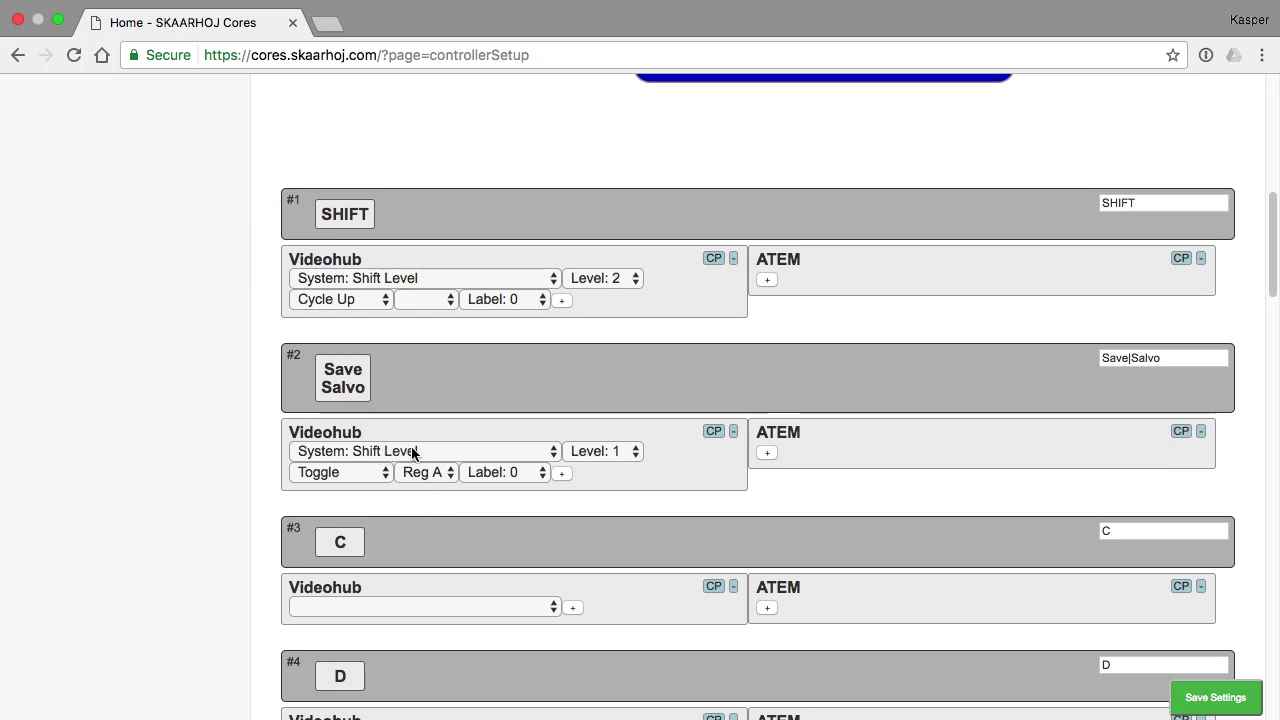
Step: Give key C a Videohub System: State action set to State 1 in Toggle mode
{"action": "left_click_drag", "start_coordinate": [1272, 286], "coordinate": [1273, 206]}
{"action": "left_click", "coordinate": [865, 331]}
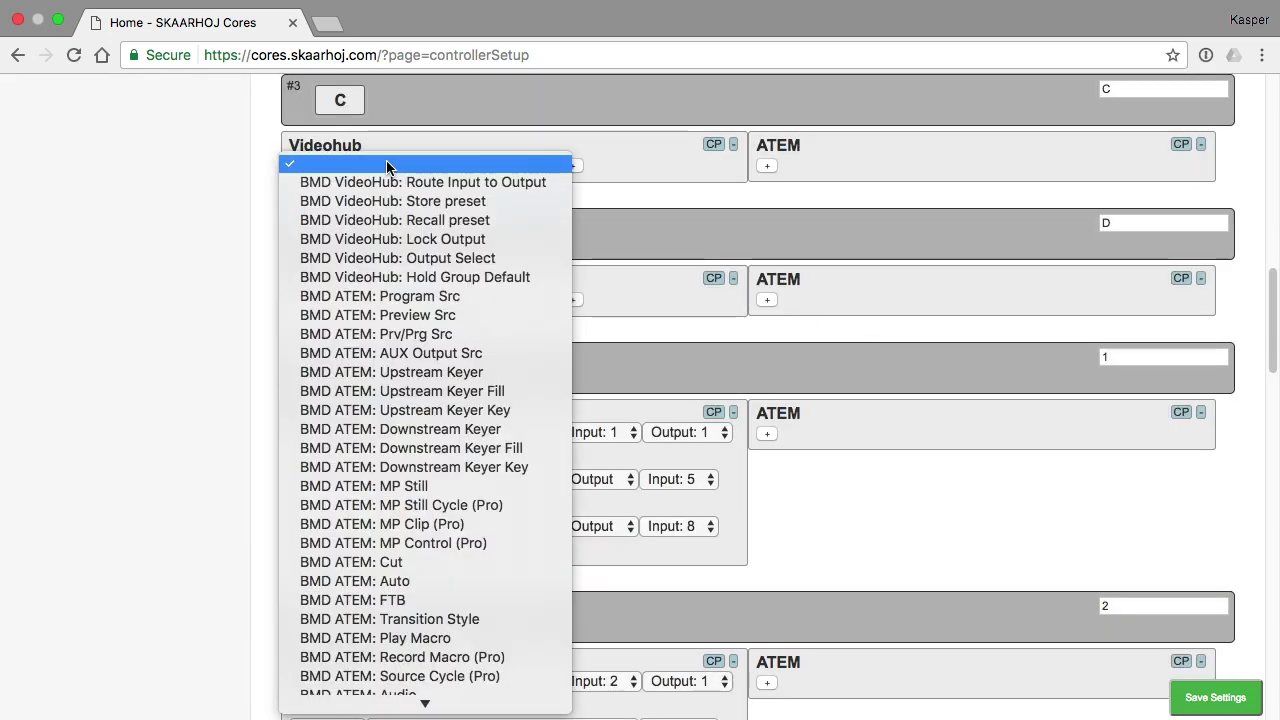
{"action": "scroll", "coordinate": [379, 346], "scroll_direction": "down", "scroll_amount": 15}
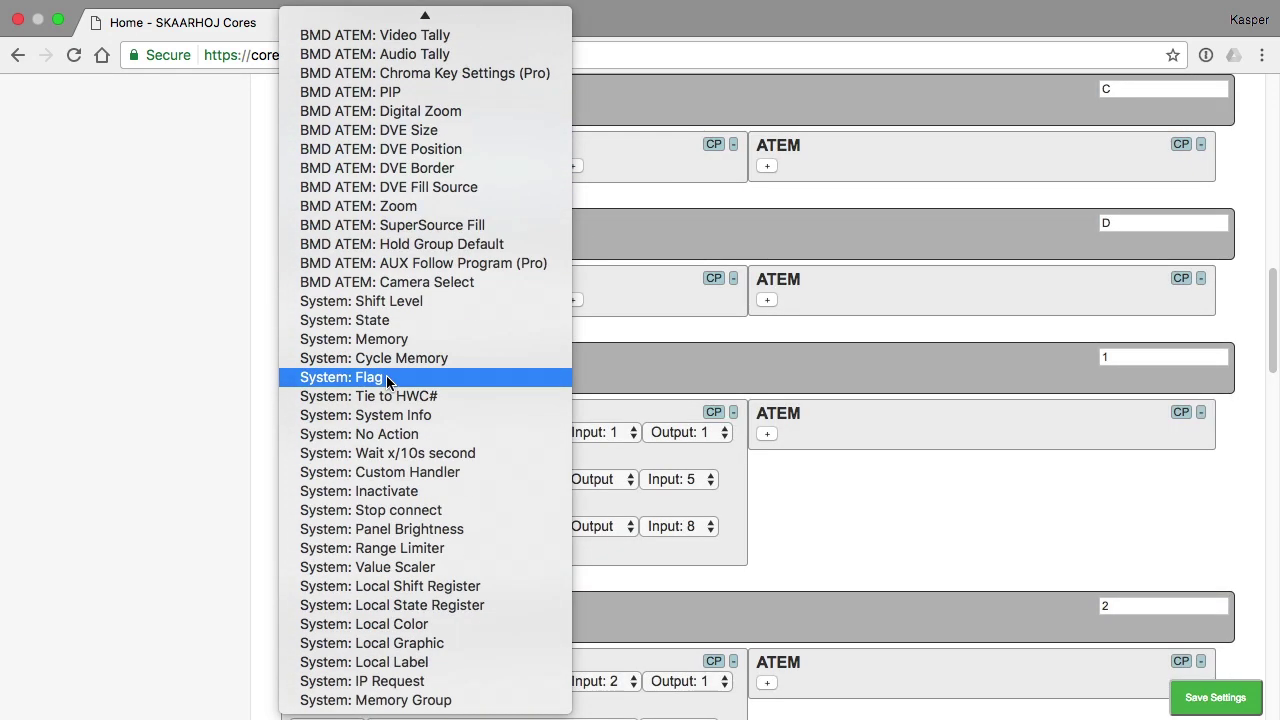
{"action": "left_click", "coordinate": [406, 319]}
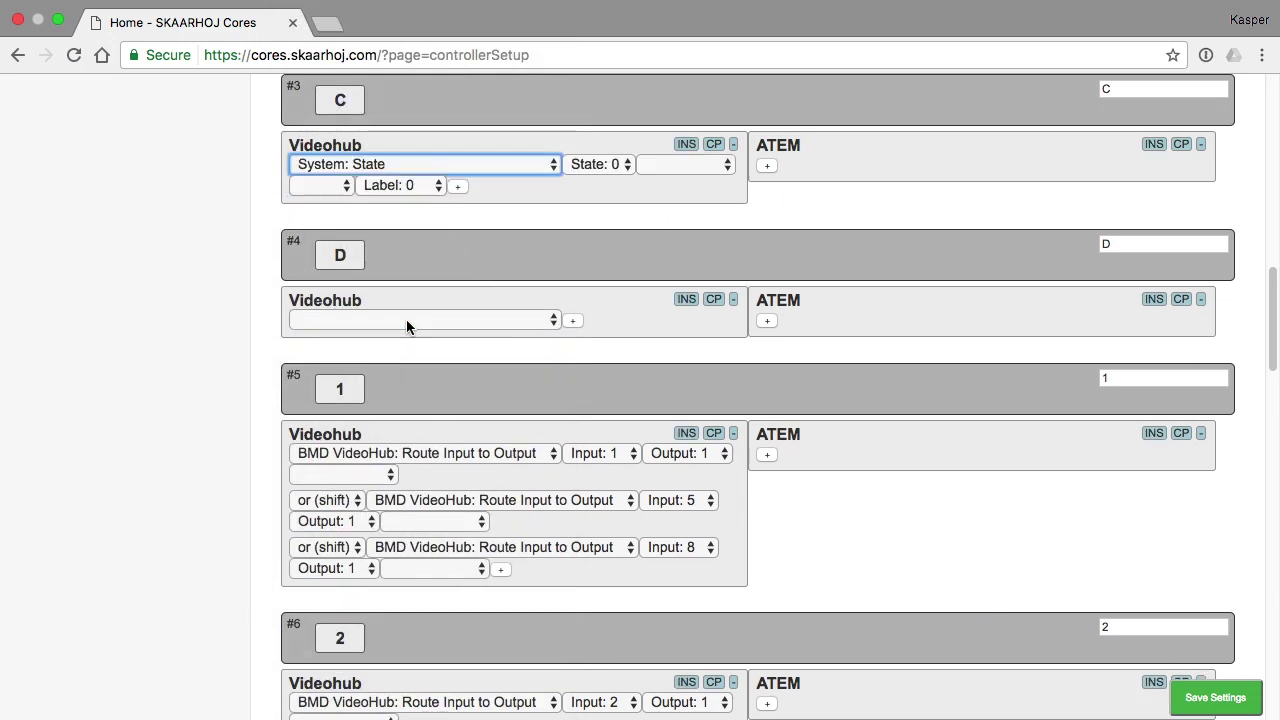
{"action": "left_click", "coordinate": [605, 164]}
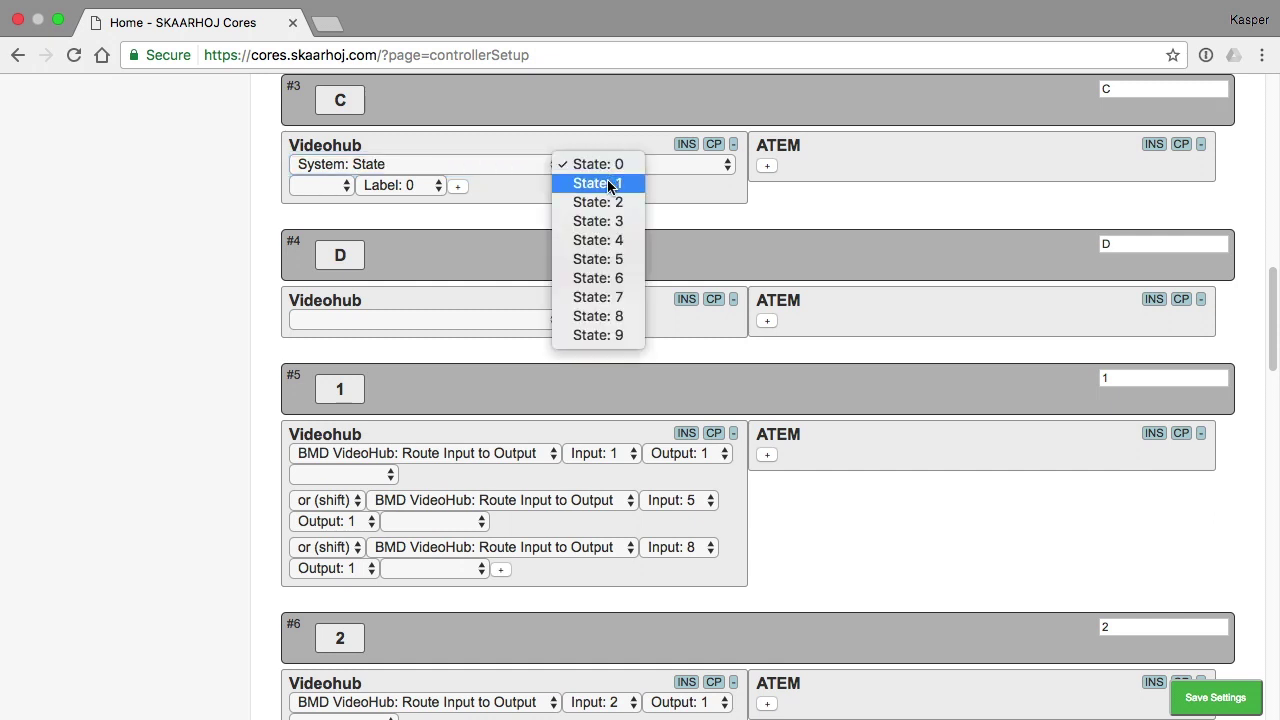
{"action": "left_click", "coordinate": [608, 184]}
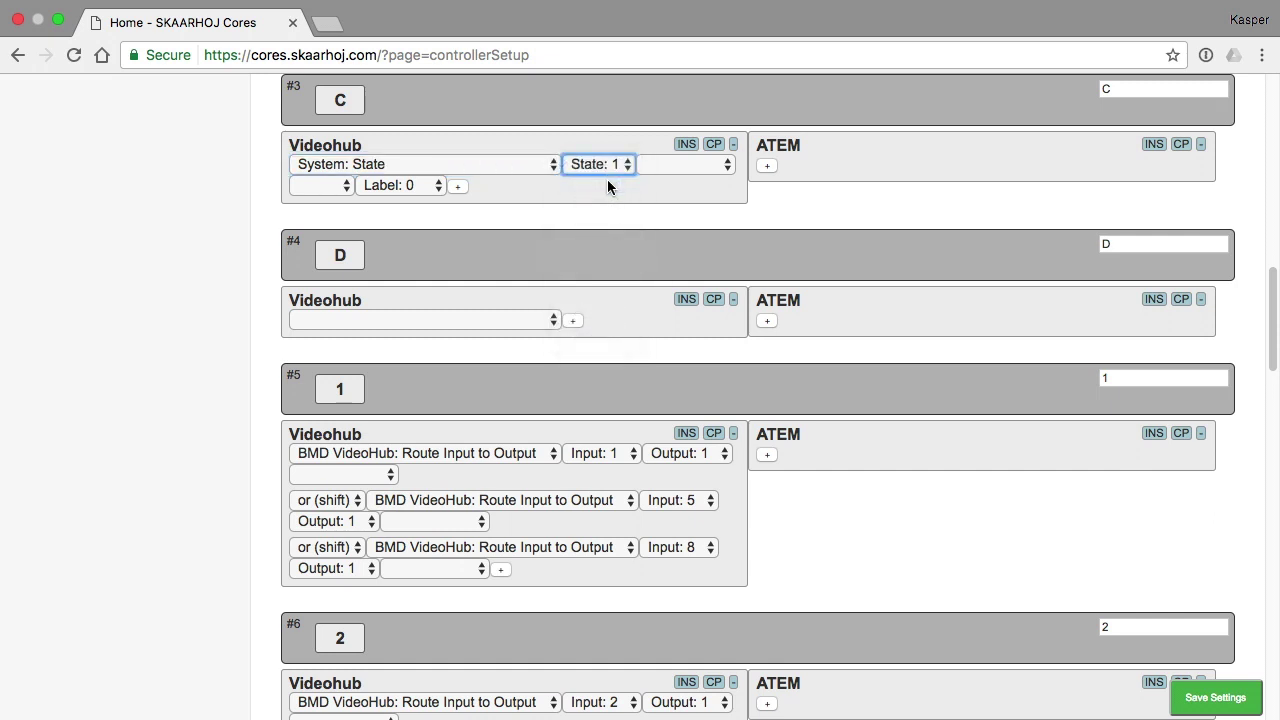
{"action": "left_click", "coordinate": [663, 164]}
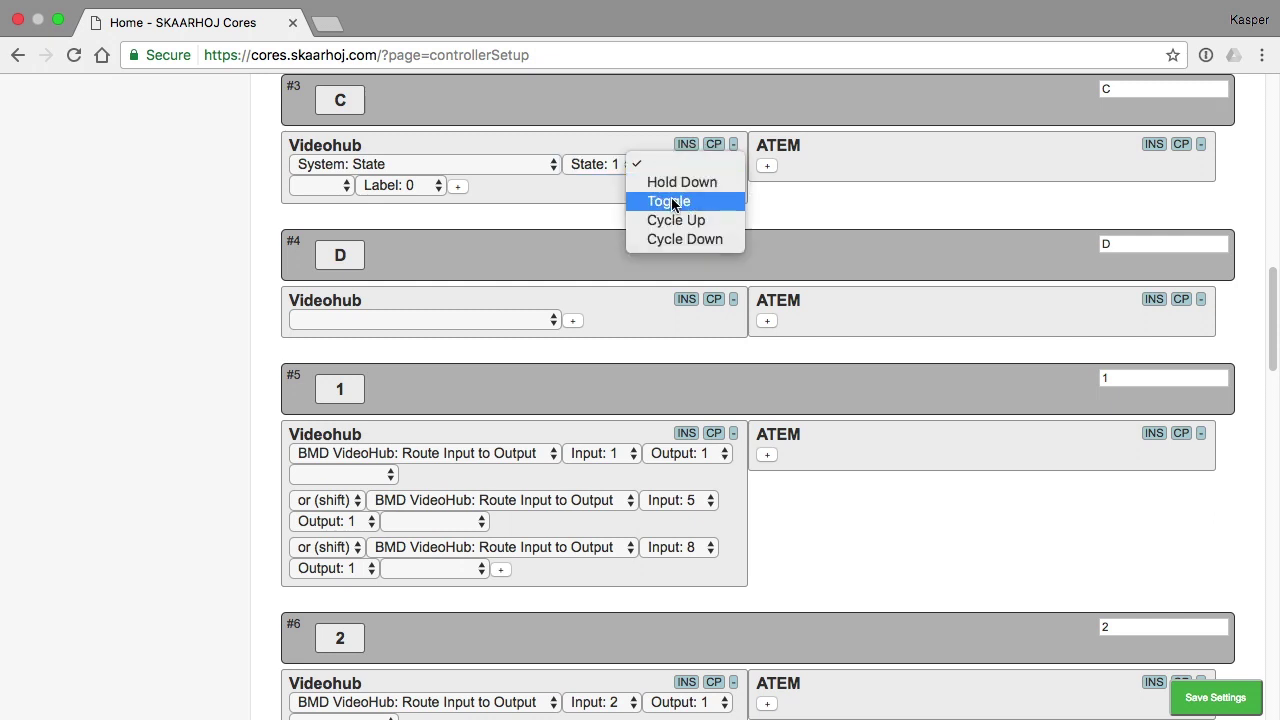
{"action": "left_click", "coordinate": [673, 203]}
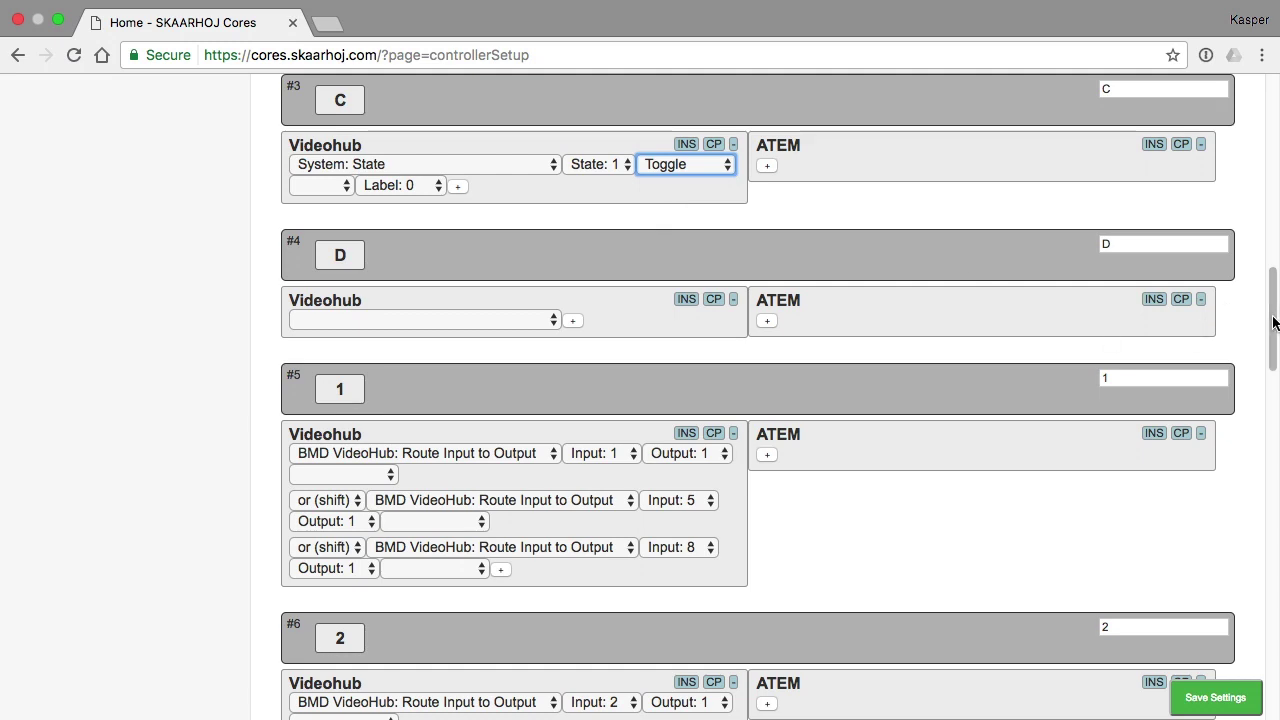
Step: Give key 1 a BMD ATEM AUX Output Src action routing source 1 to AUX 1
{"action": "left_click_drag", "start_coordinate": [1272, 322], "coordinate": [1270, 155]}
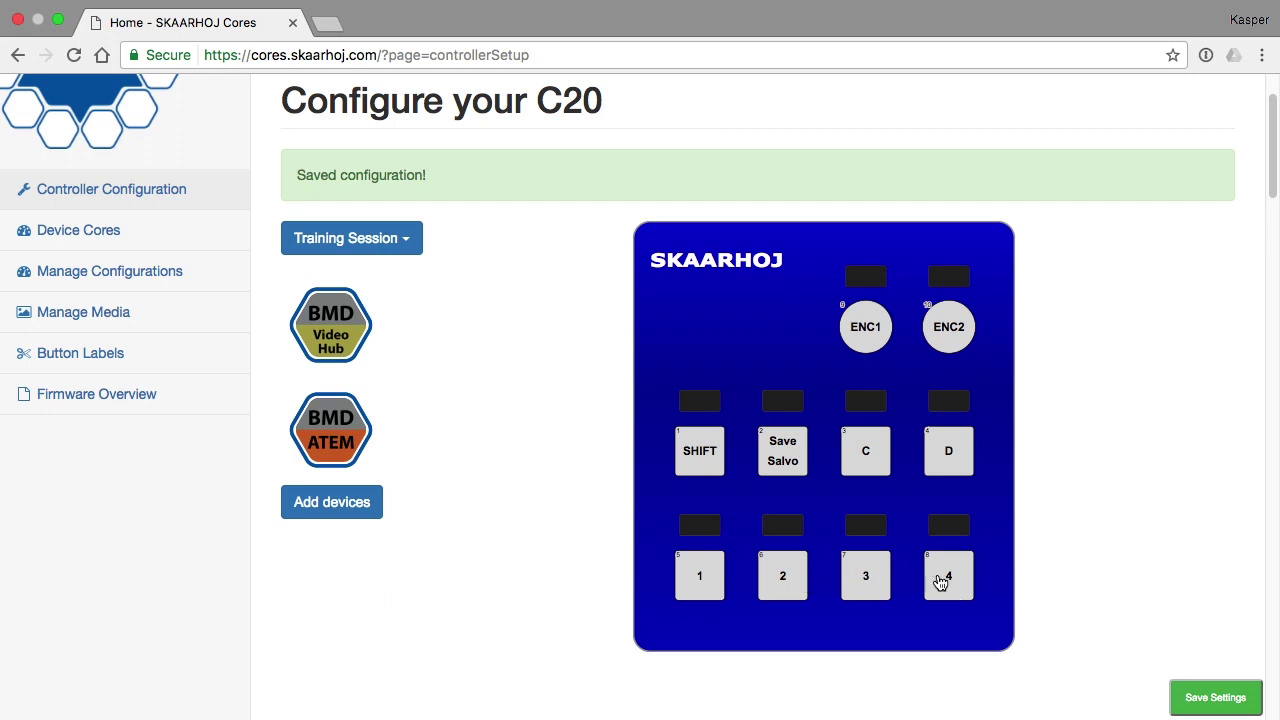
{"action": "left_click", "coordinate": [701, 580]}
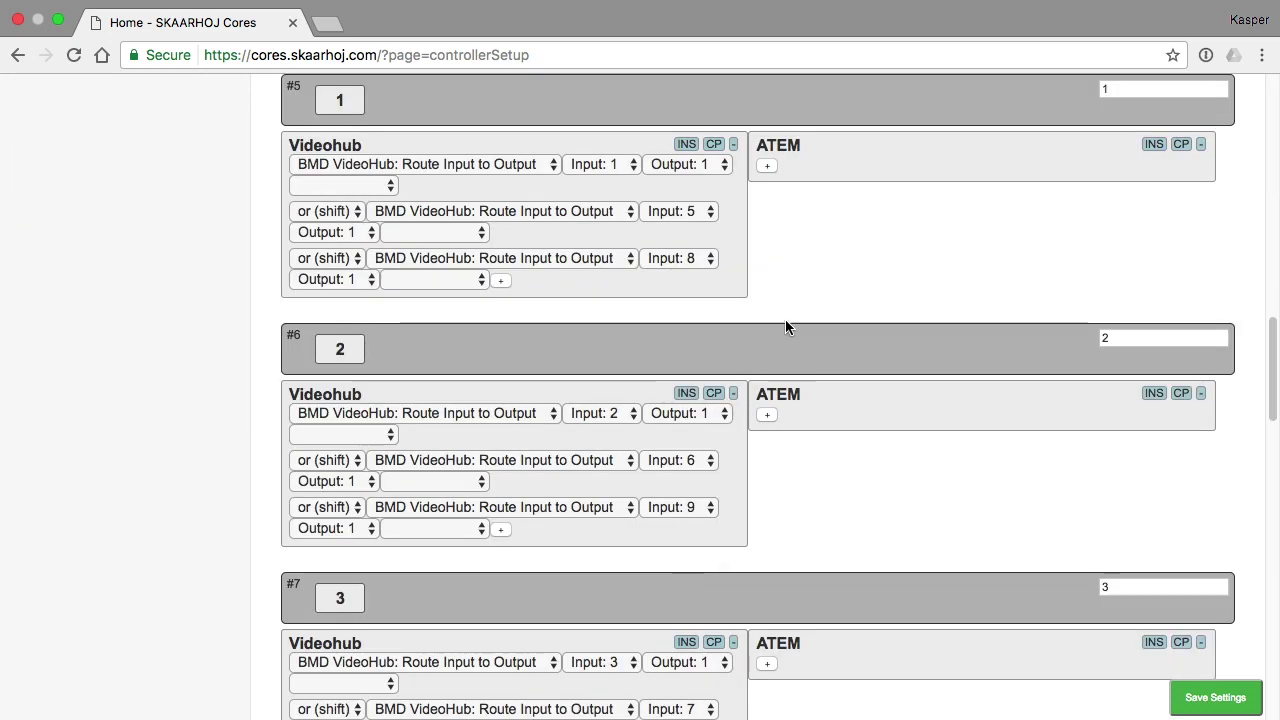
{"action": "left_click", "coordinate": [769, 171]}
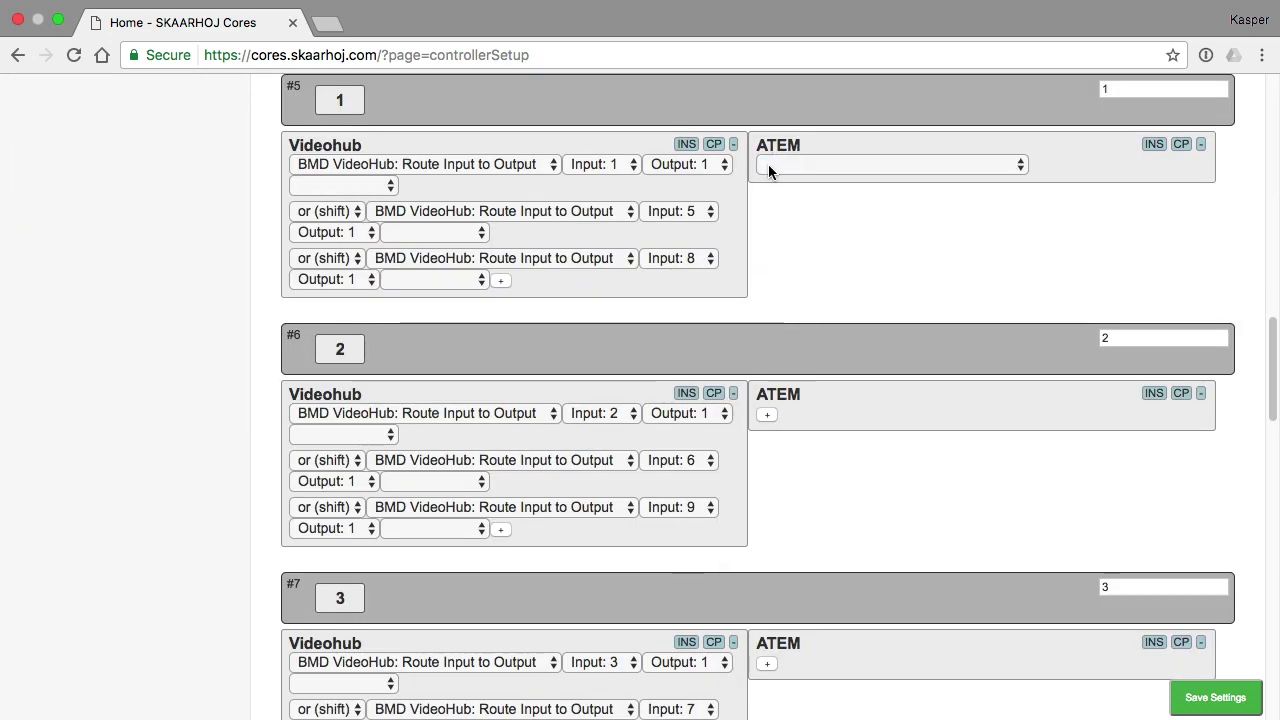
{"action": "left_click", "coordinate": [768, 166]}
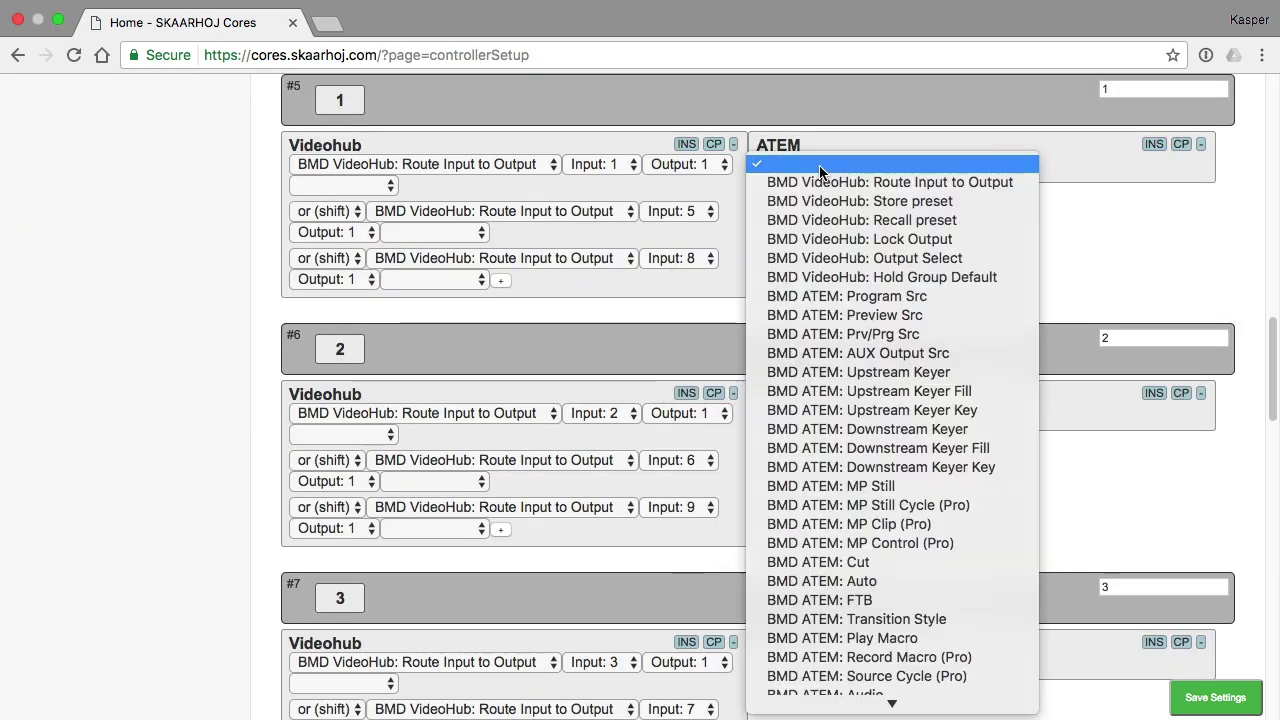
{"action": "left_click", "coordinate": [857, 353]}
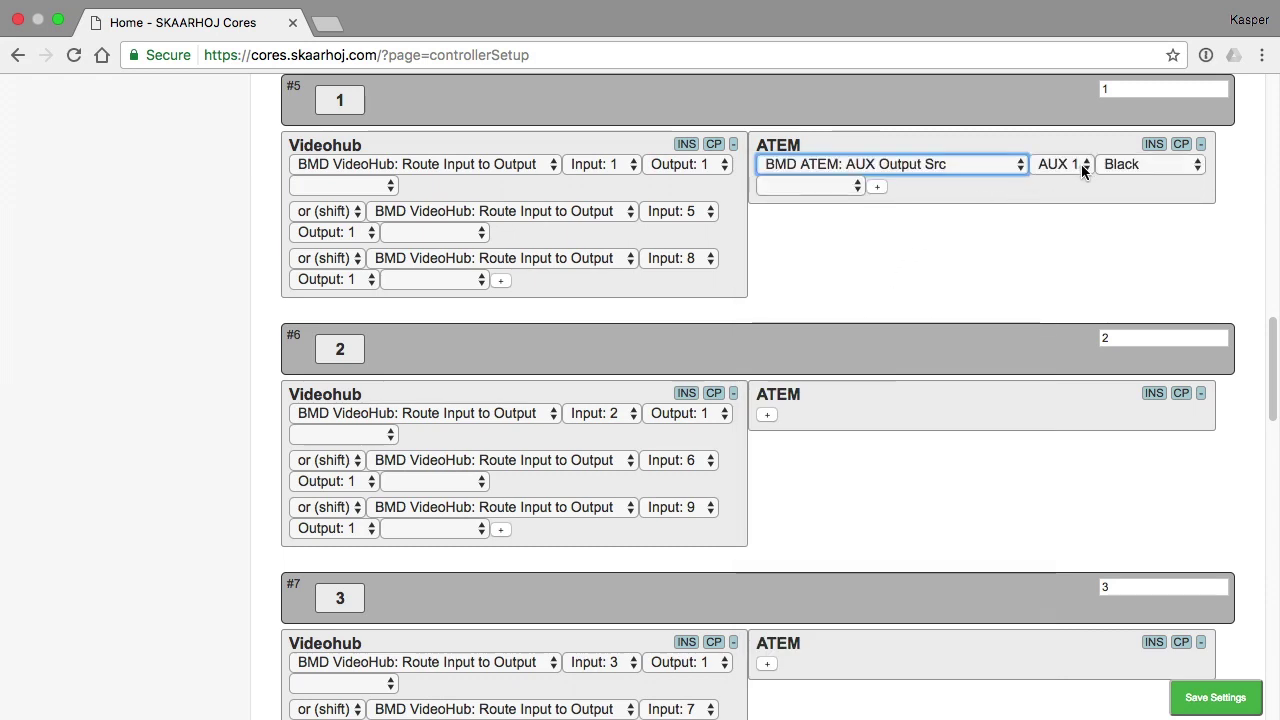
{"action": "left_click", "coordinate": [1126, 165]}
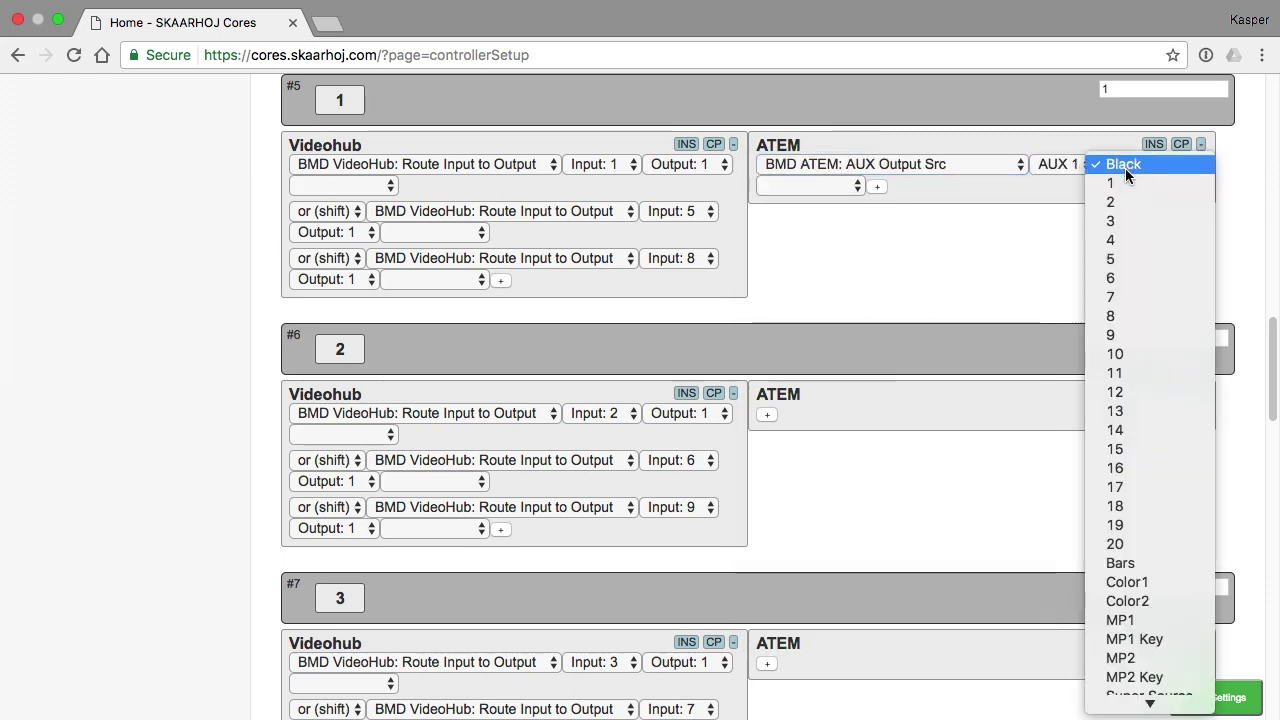
{"action": "left_click", "coordinate": [1124, 183]}
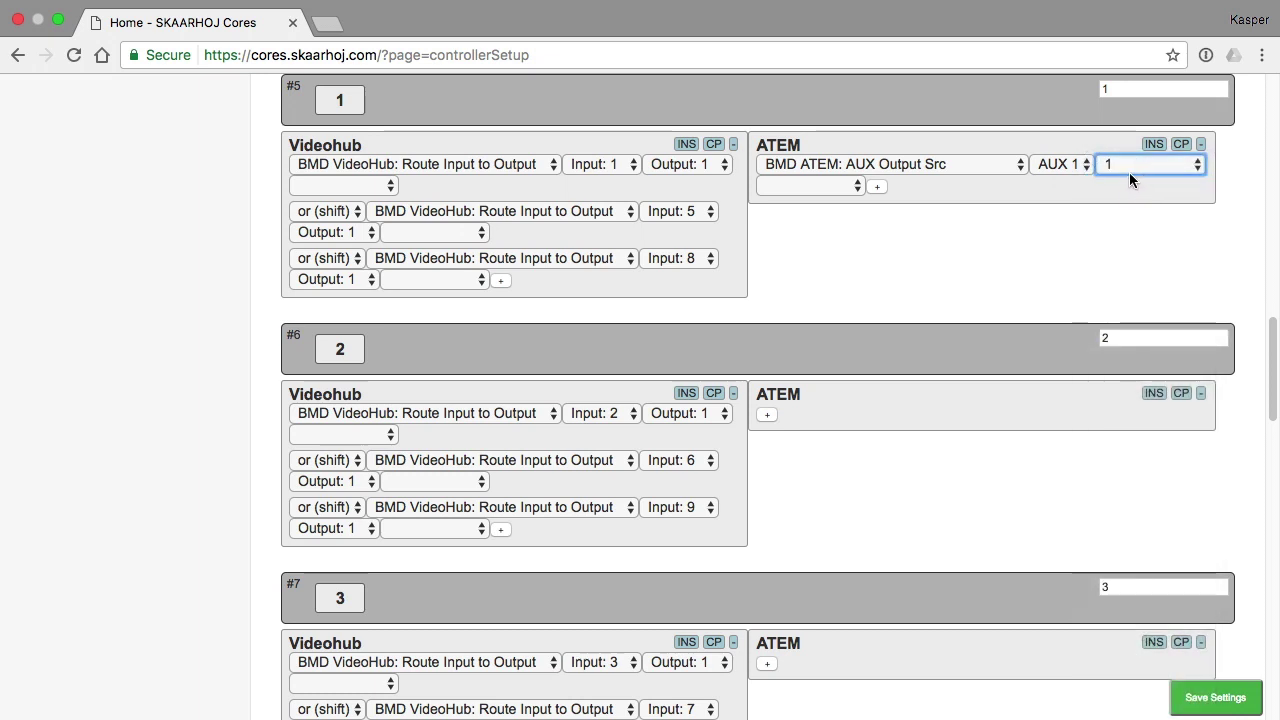
Step: Paste the AUX action into keys 2, 3 and 4 with sources 2, 3 and 4, then save
{"action": "left_click", "coordinate": [1154, 394]}
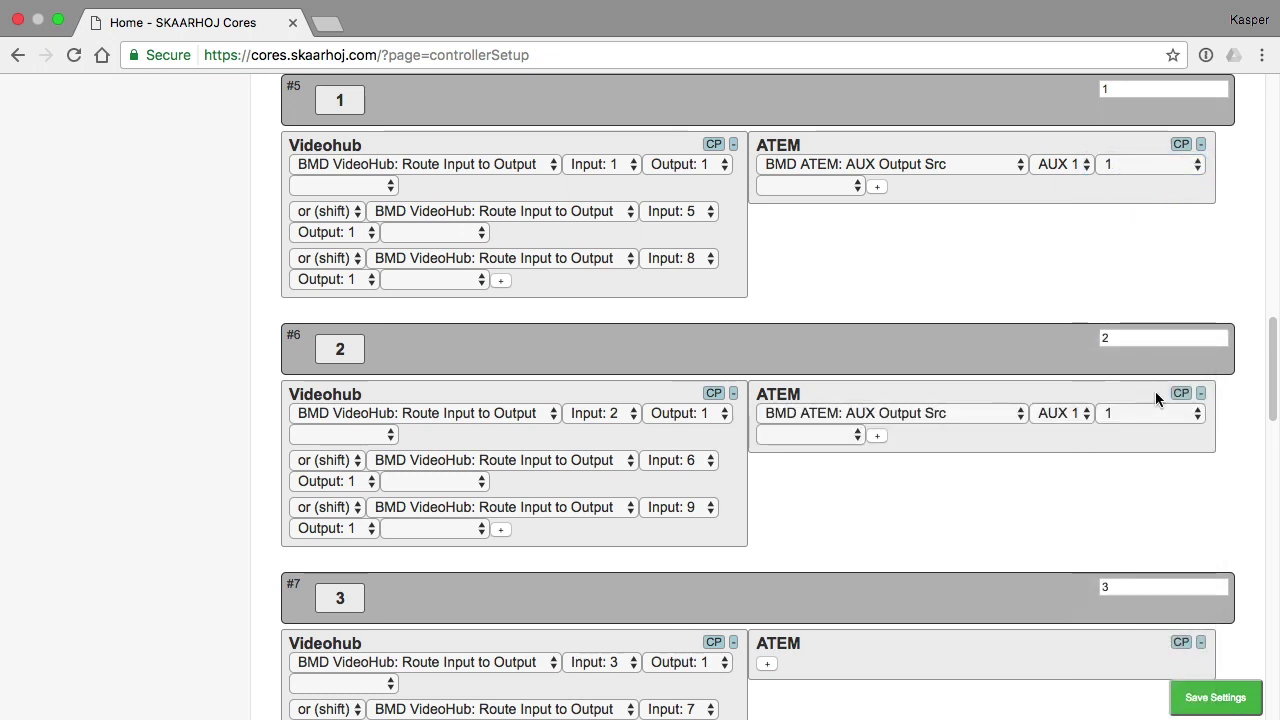
{"action": "left_click", "coordinate": [1133, 413]}
{"action": "left_click", "coordinate": [1128, 435]}
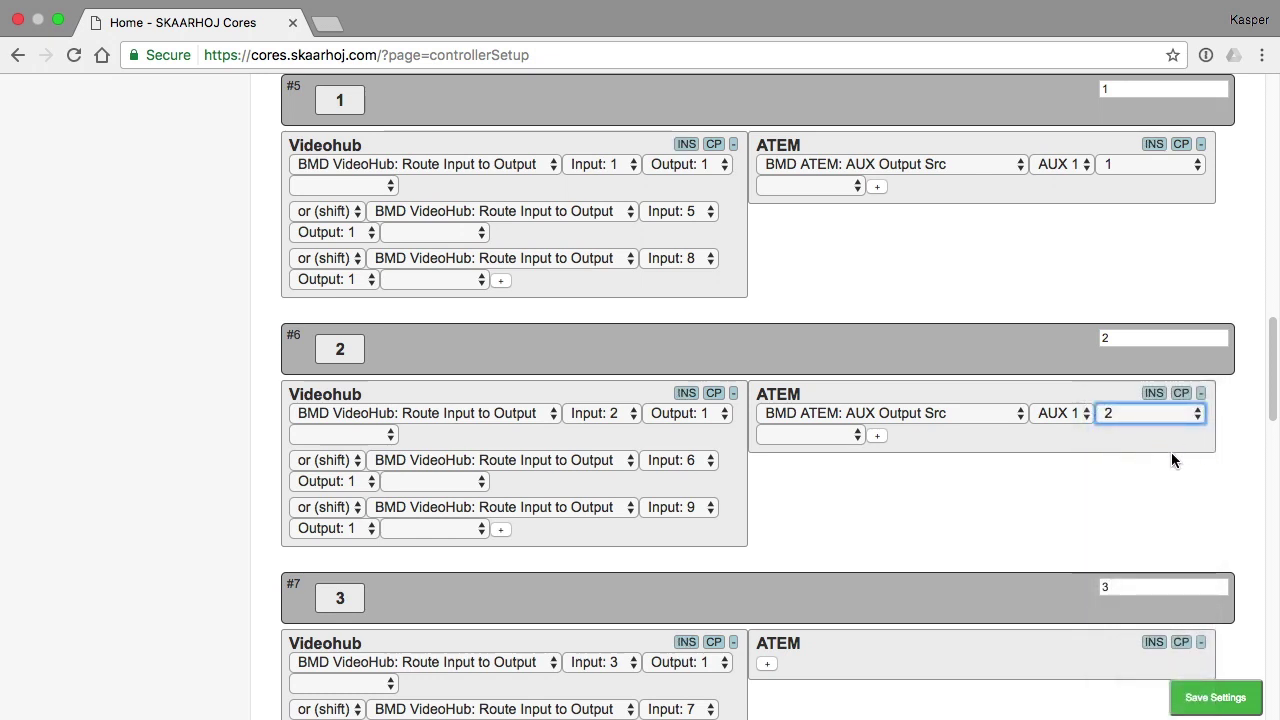
{"action": "scroll", "coordinate": [1171, 455], "scroll_direction": "down", "scroll_amount": 3}
{"action": "left_click", "coordinate": [1154, 488]}
{"action": "left_click", "coordinate": [1150, 508]}
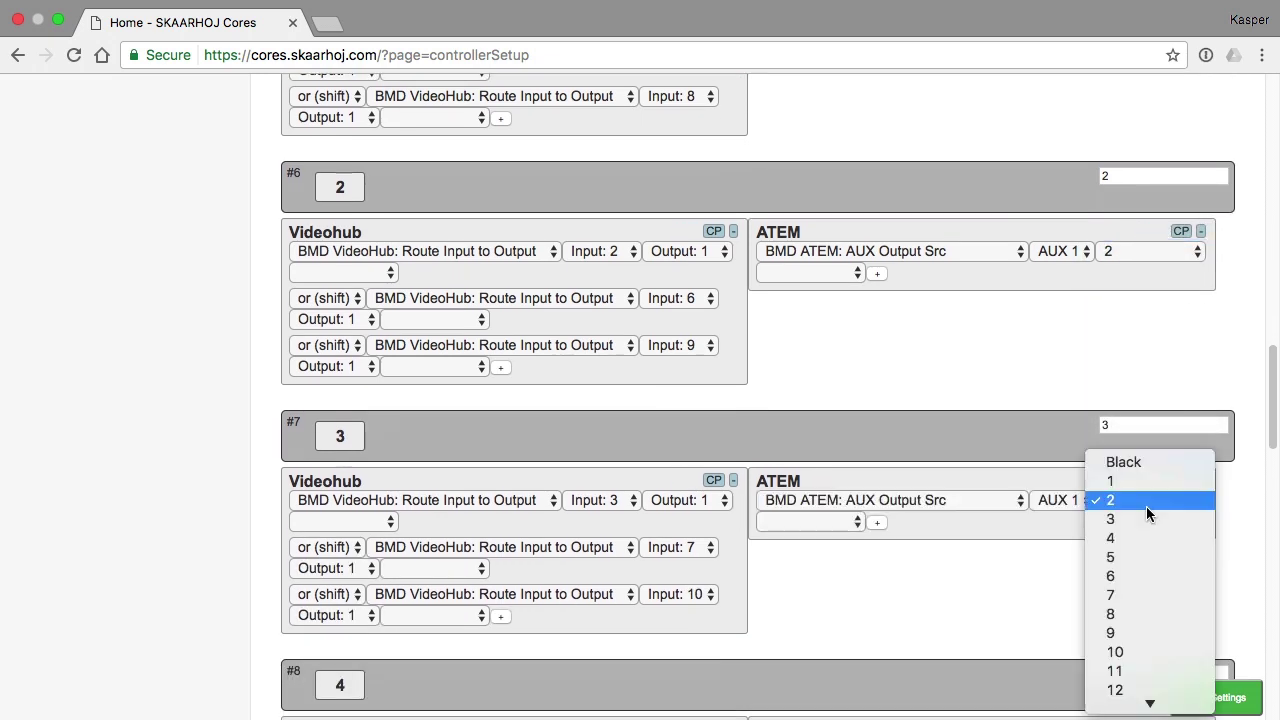
{"action": "left_click", "coordinate": [1143, 519]}
{"action": "scroll", "coordinate": [1143, 517], "scroll_direction": "down", "scroll_amount": 5}
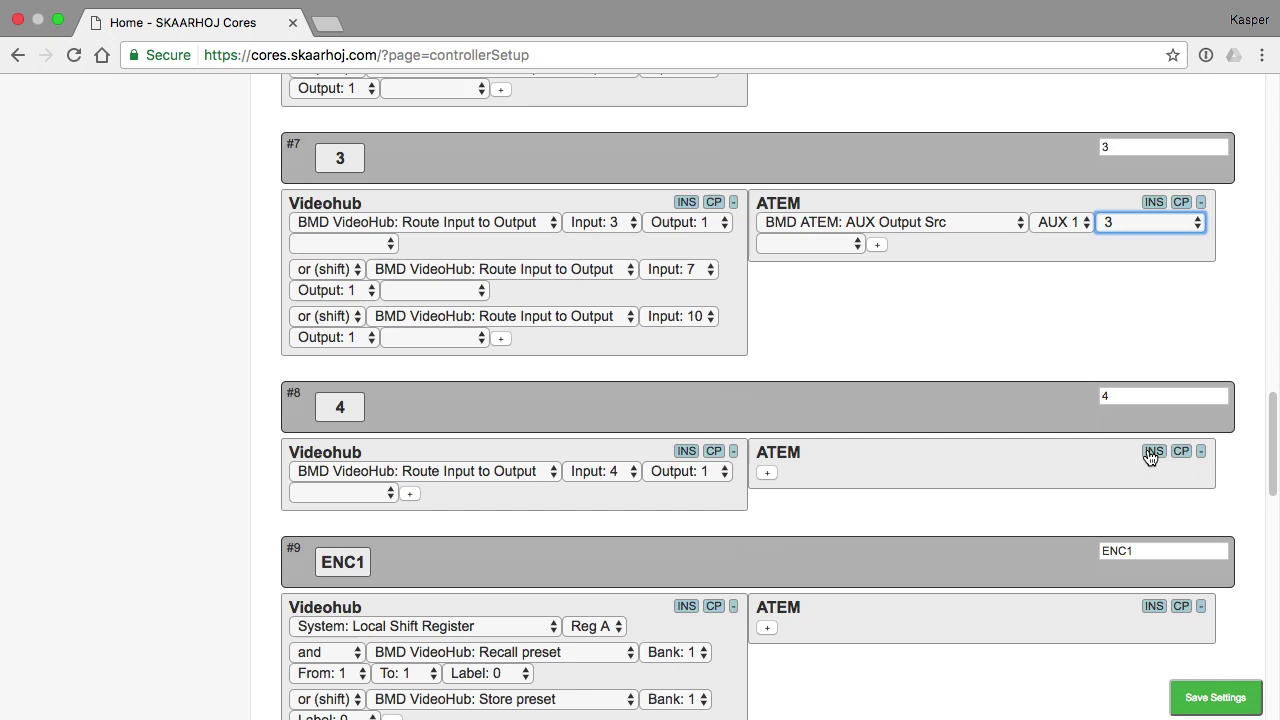
{"action": "left_click", "coordinate": [1150, 451]}
{"action": "left_click", "coordinate": [1142, 472]}
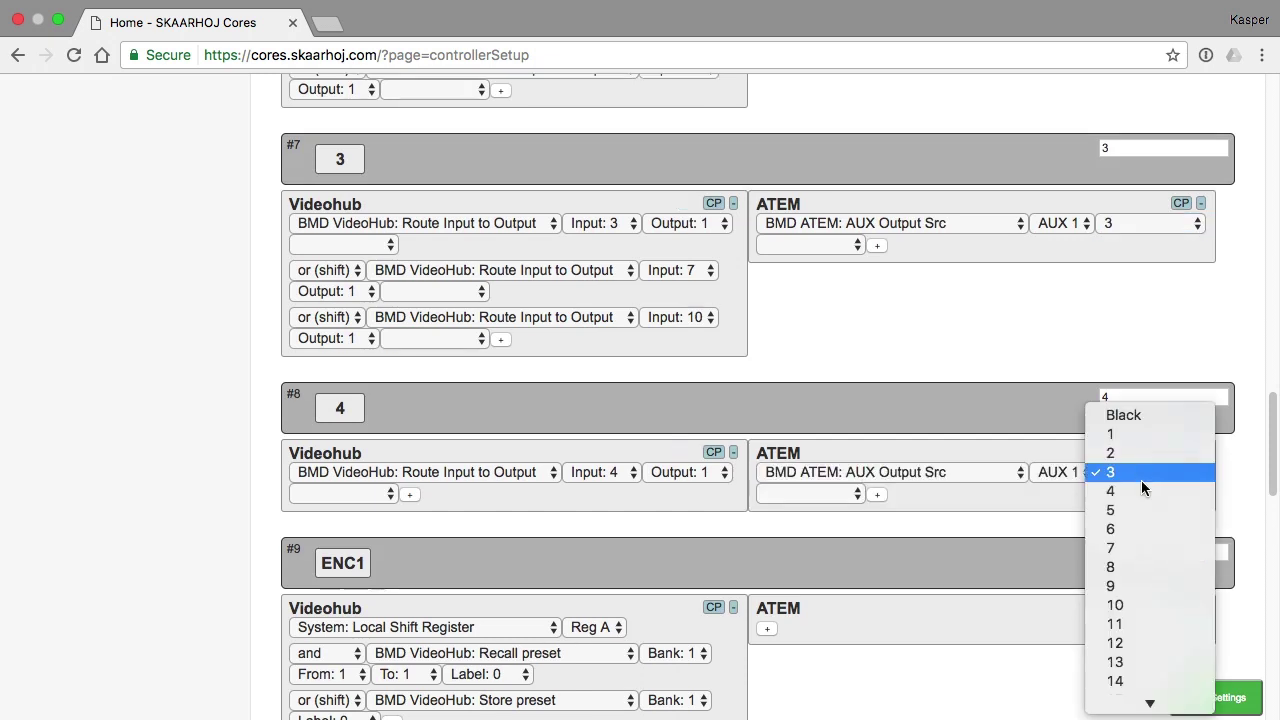
{"action": "left_click", "coordinate": [1140, 489]}
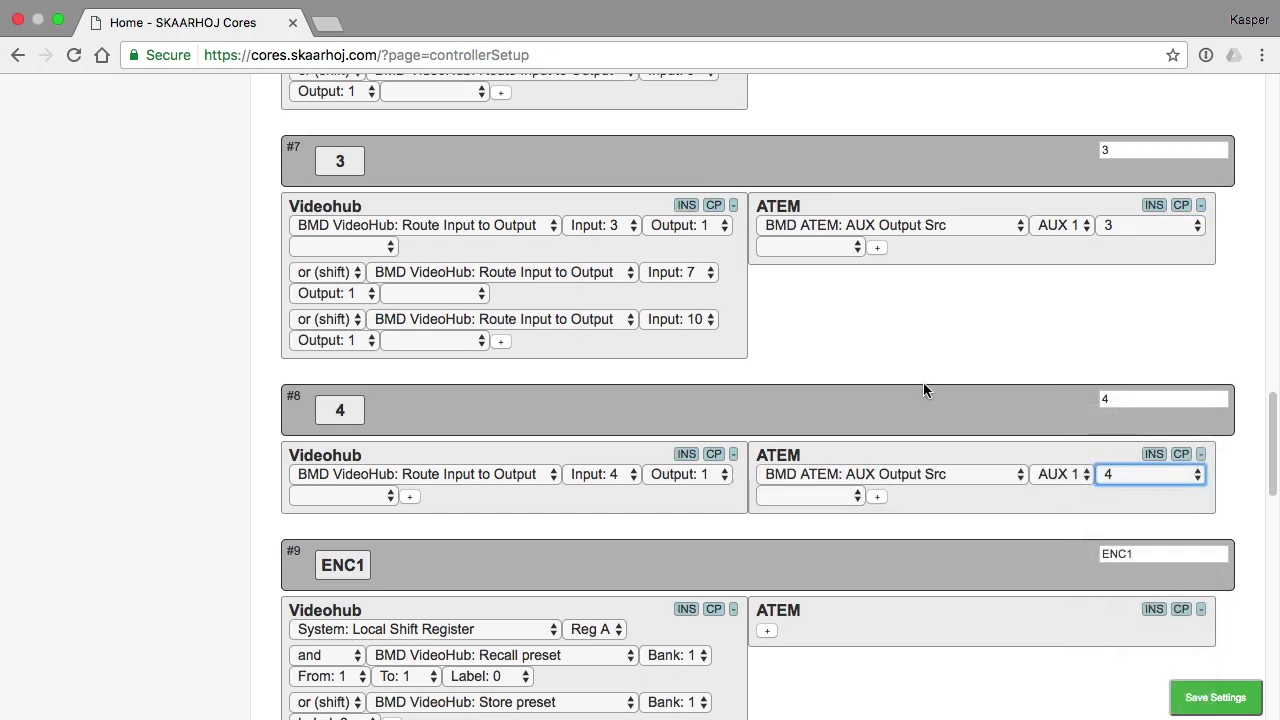
{"action": "left_click", "coordinate": [1216, 698]}
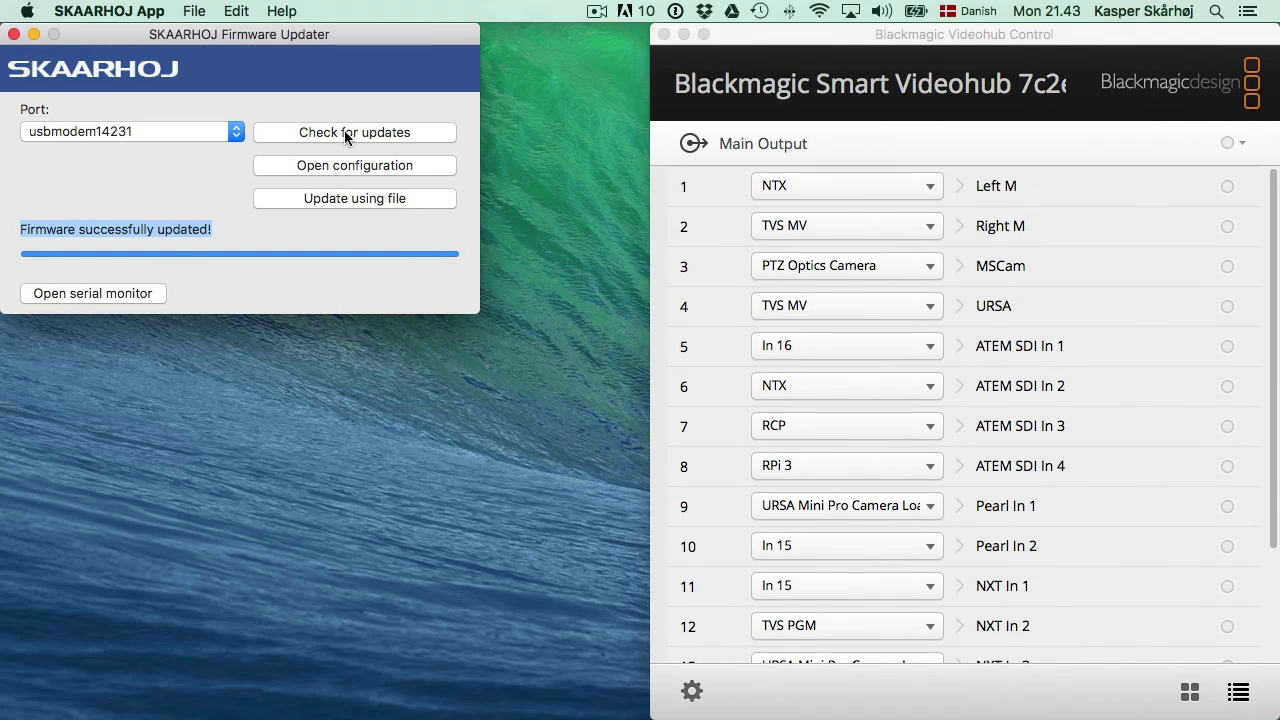
Step: Send the saved configuration to the C20 controller and wait for it to reboot
{"action": "left_click", "coordinate": [344, 131]}
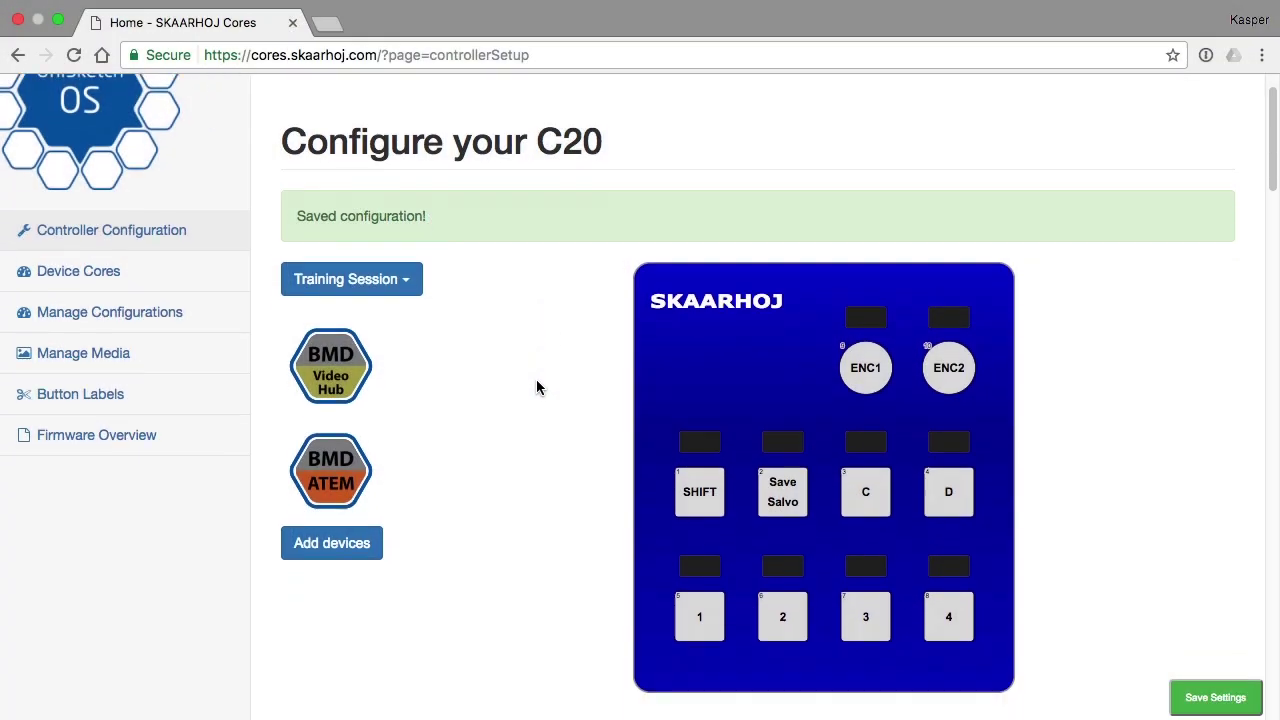
{"action": "scroll", "coordinate": [536, 387], "scroll_direction": "down", "scroll_amount": 10}
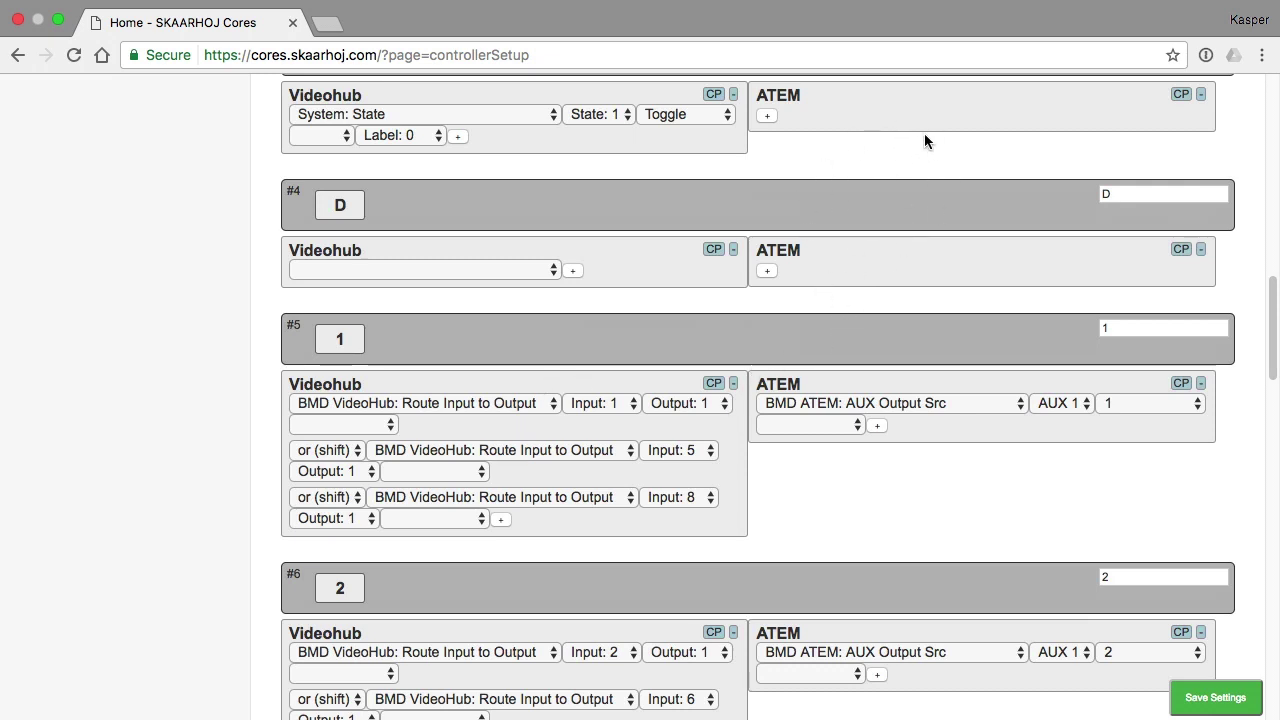
{"action": "scroll", "coordinate": [921, 183], "scroll_direction": "up", "scroll_amount": 5}
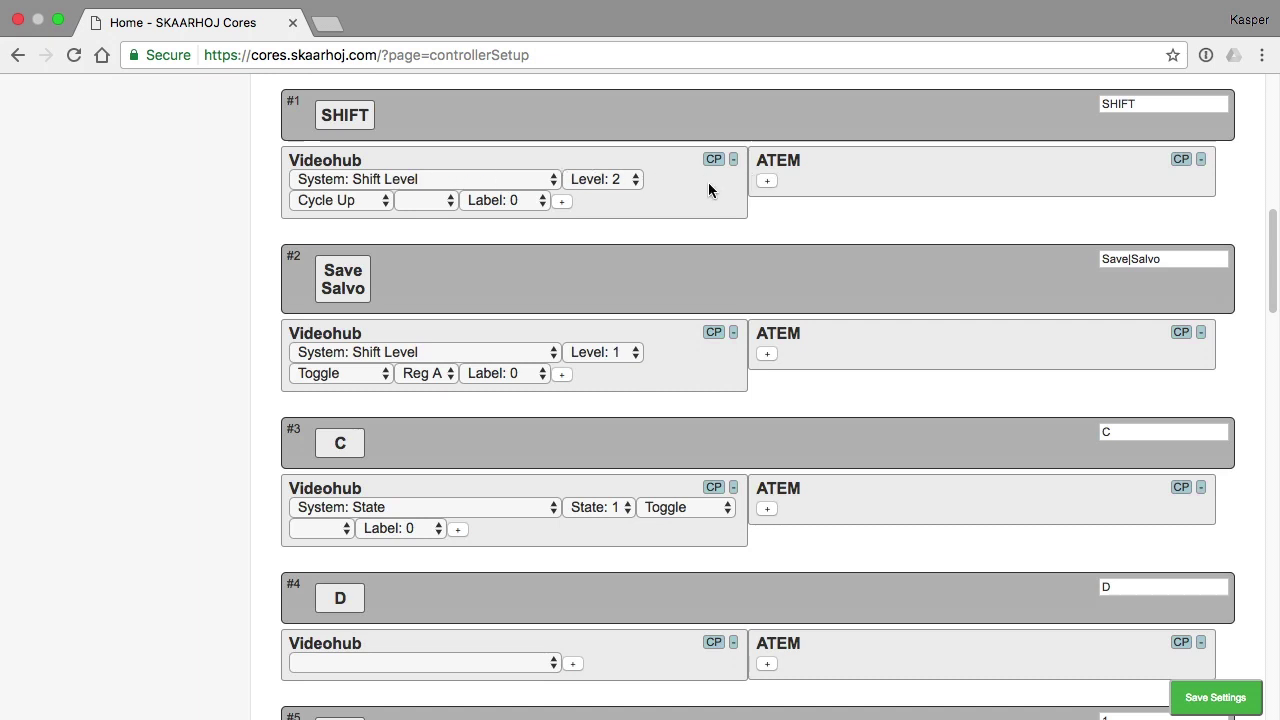
Step: Give SHIFT's ATEM state System: No Action, insert it into Save Salvo, and copy it
{"action": "left_click", "coordinate": [767, 181]}
{"action": "left_click", "coordinate": [802, 178]}
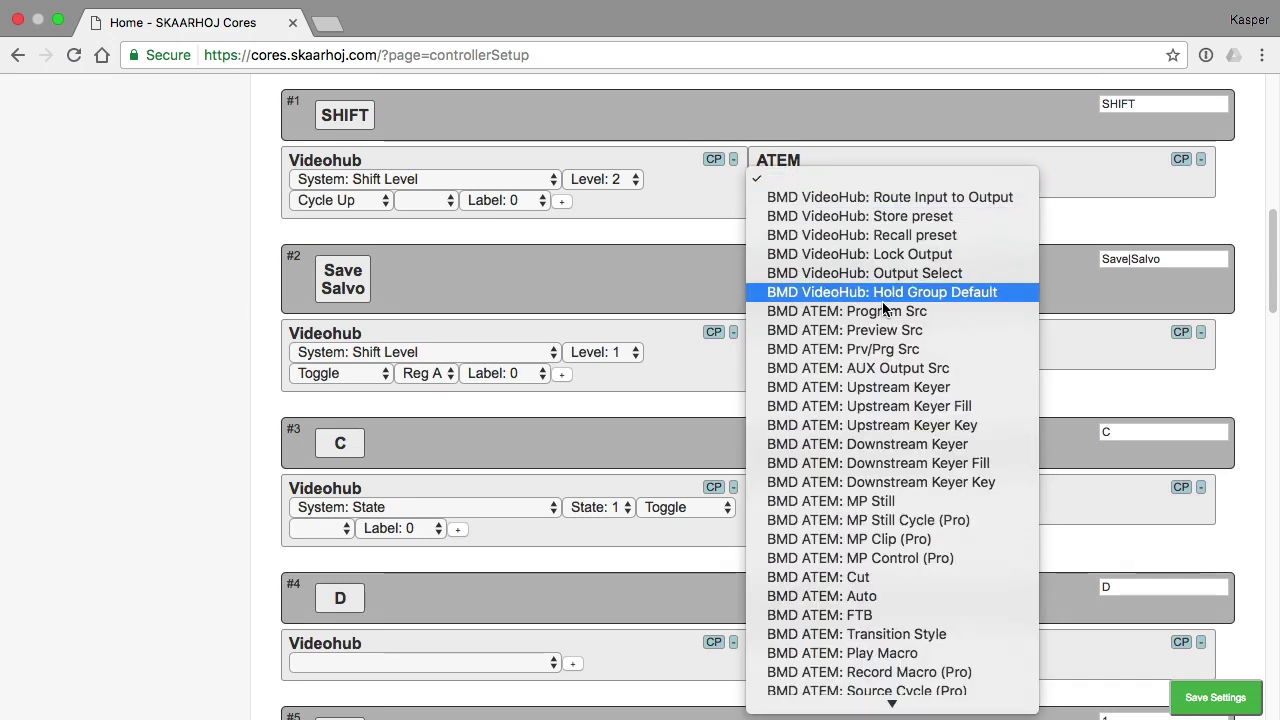
{"action": "scroll", "coordinate": [884, 310], "scroll_direction": "down", "scroll_amount": 10}
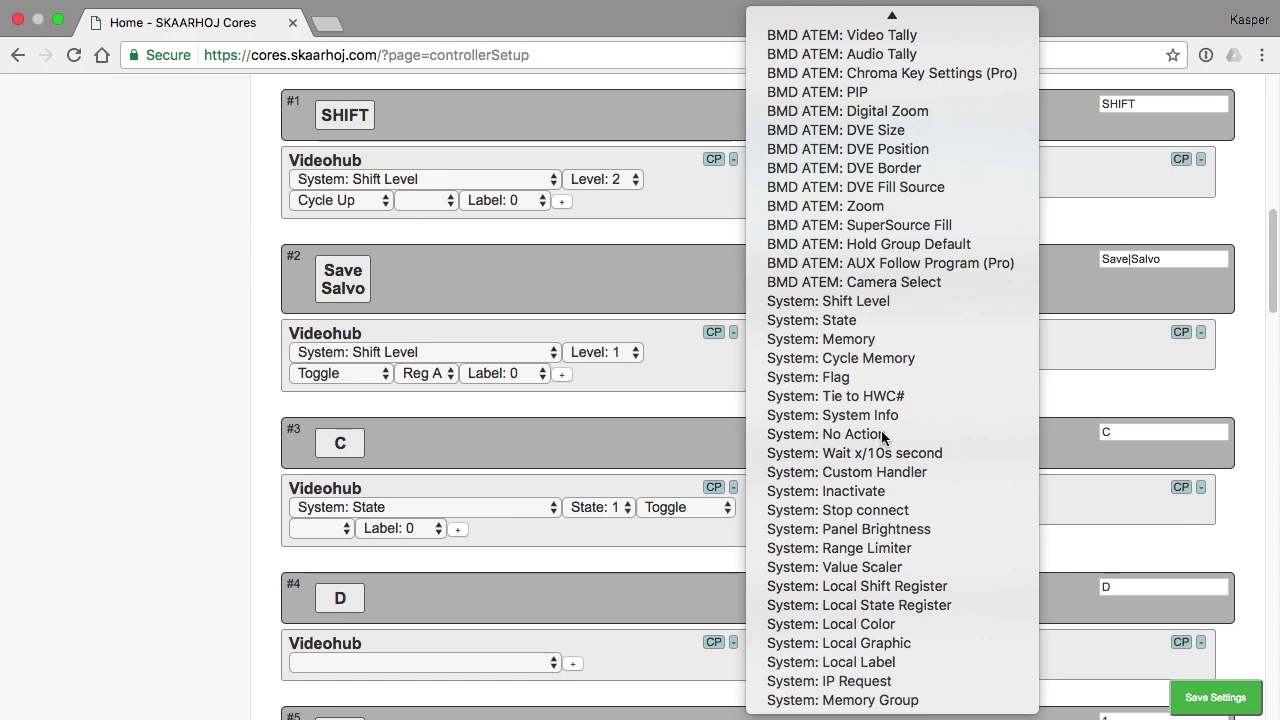
{"action": "left_click", "coordinate": [882, 437]}
{"action": "left_click", "coordinate": [1154, 332]}
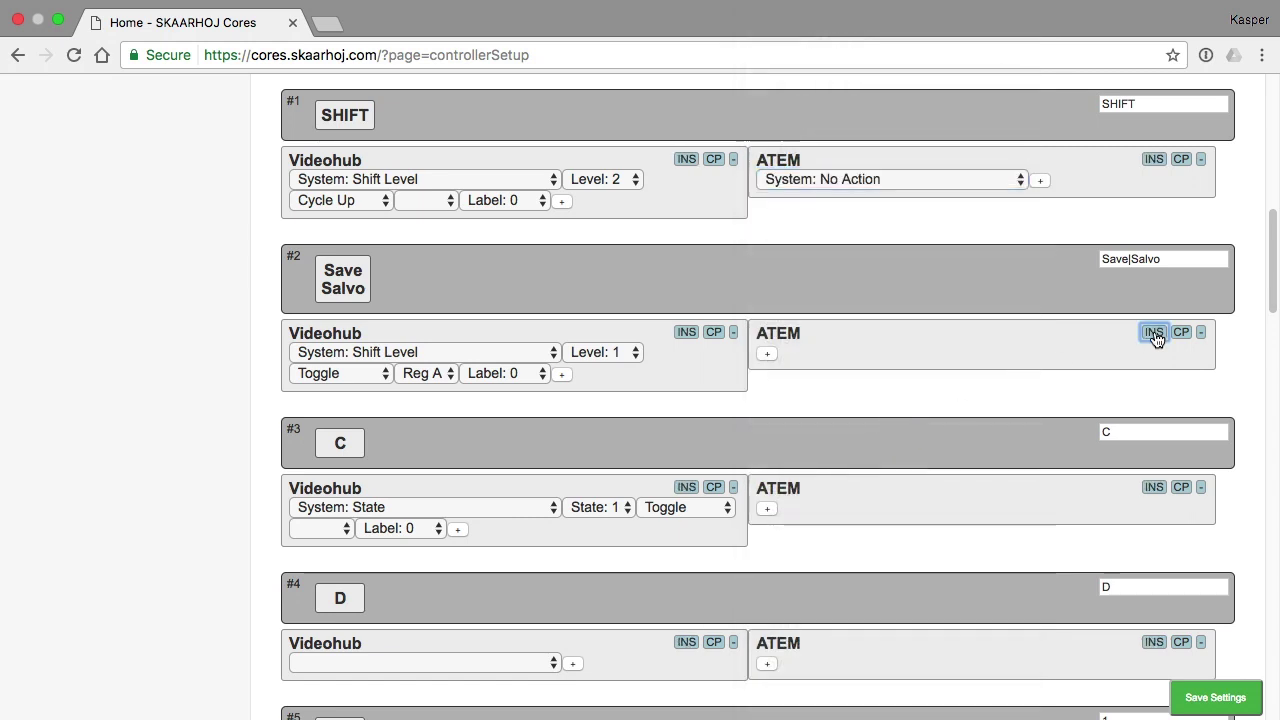
{"action": "left_click", "coordinate": [1178, 334]}
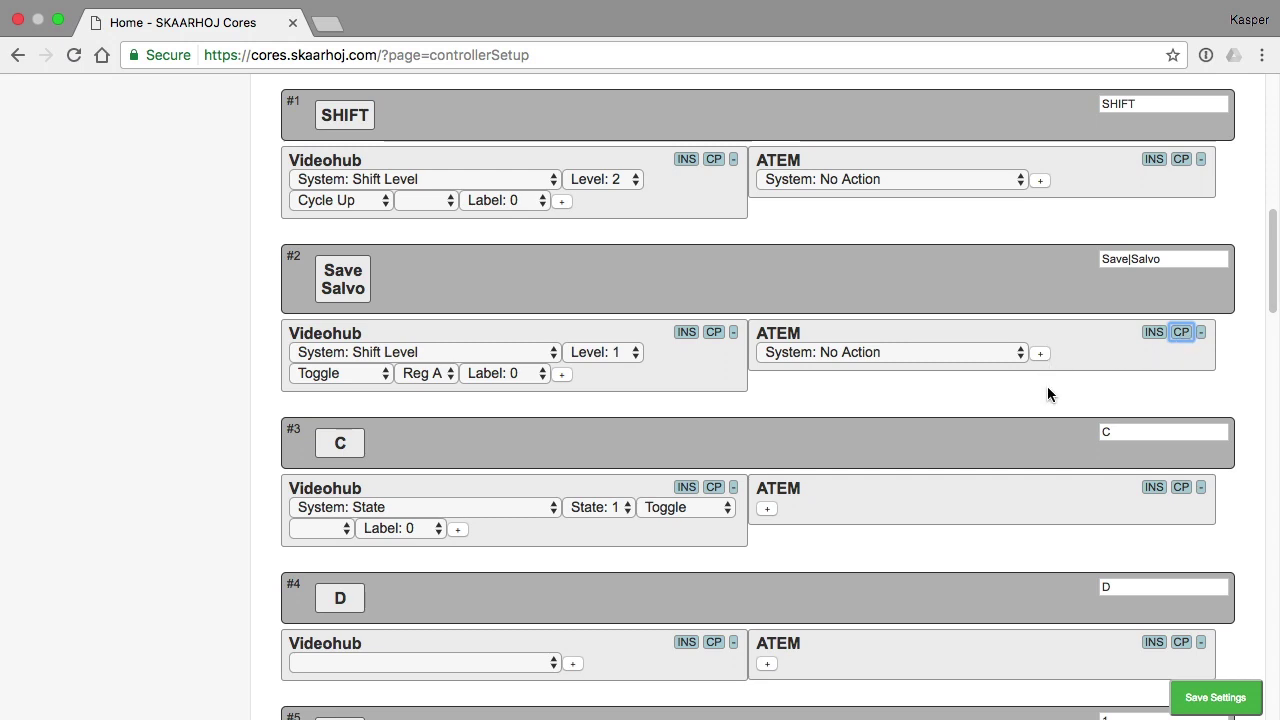
{"action": "scroll", "coordinate": [1030, 395], "scroll_direction": "down", "scroll_amount": 8}
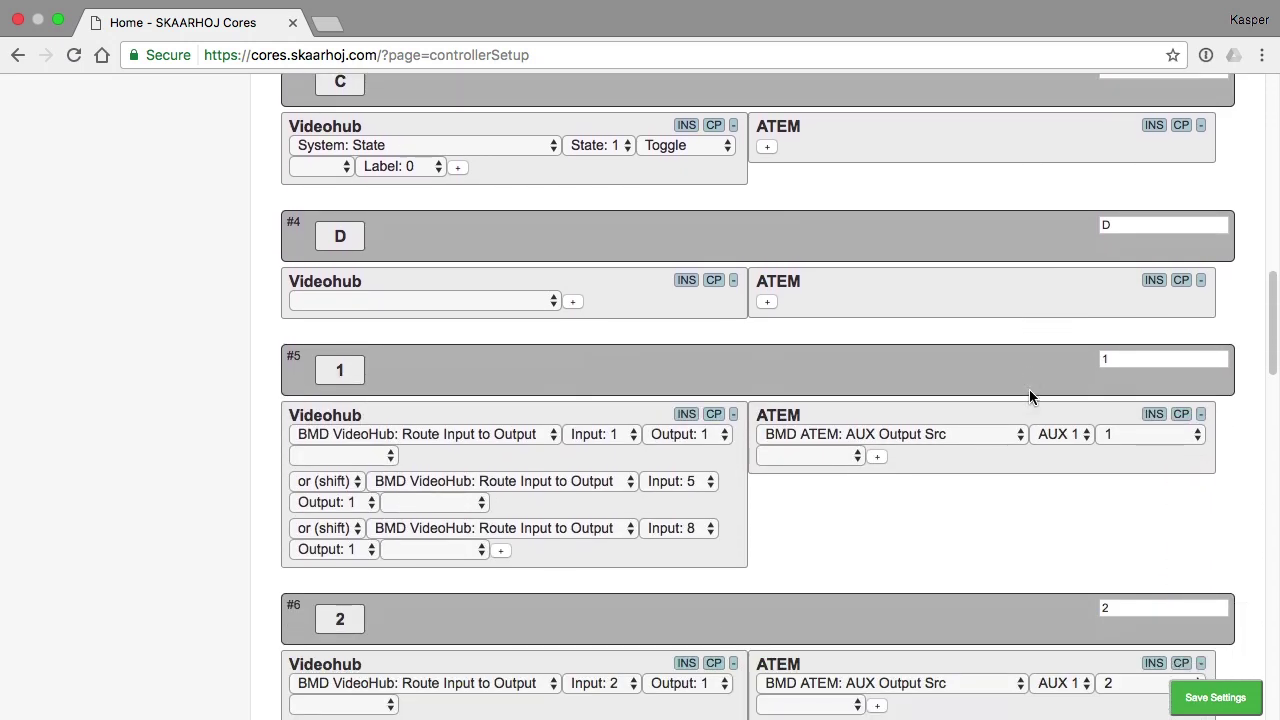
{"action": "scroll", "coordinate": [1029, 397], "scroll_direction": "down", "scroll_amount": 20}
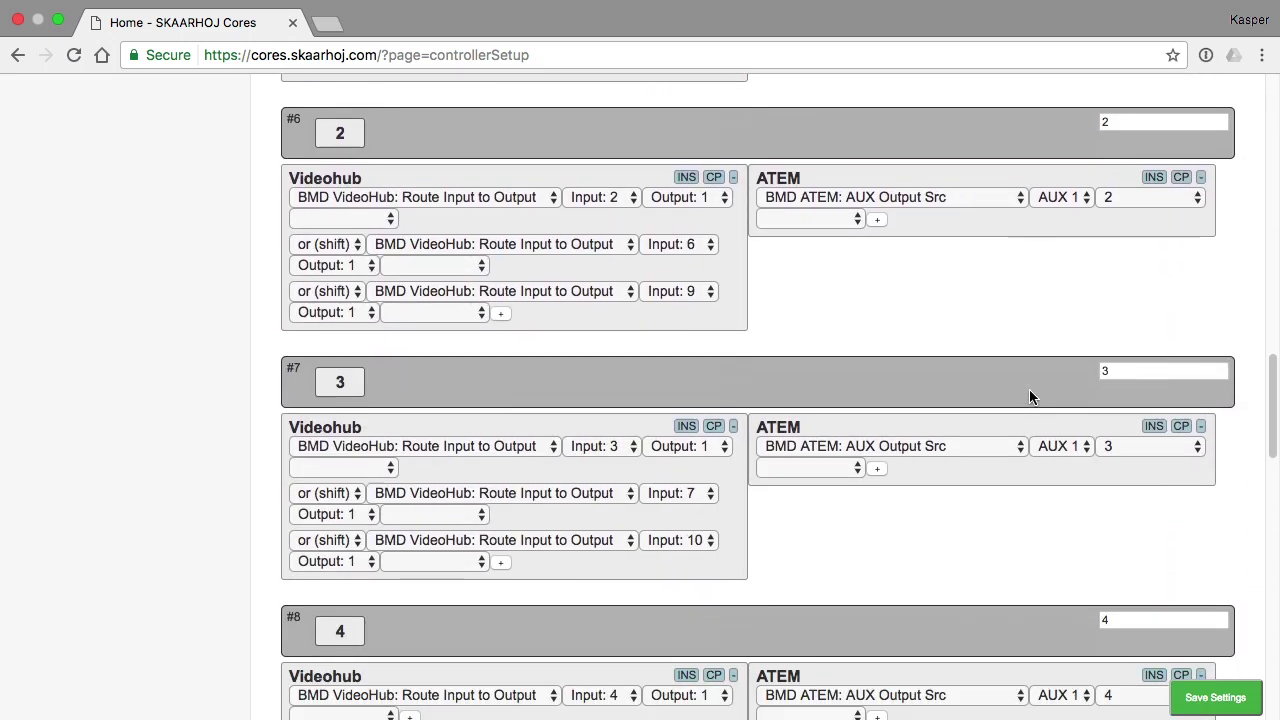
{"action": "scroll", "coordinate": [1030, 397], "scroll_direction": "up", "scroll_amount": 3}
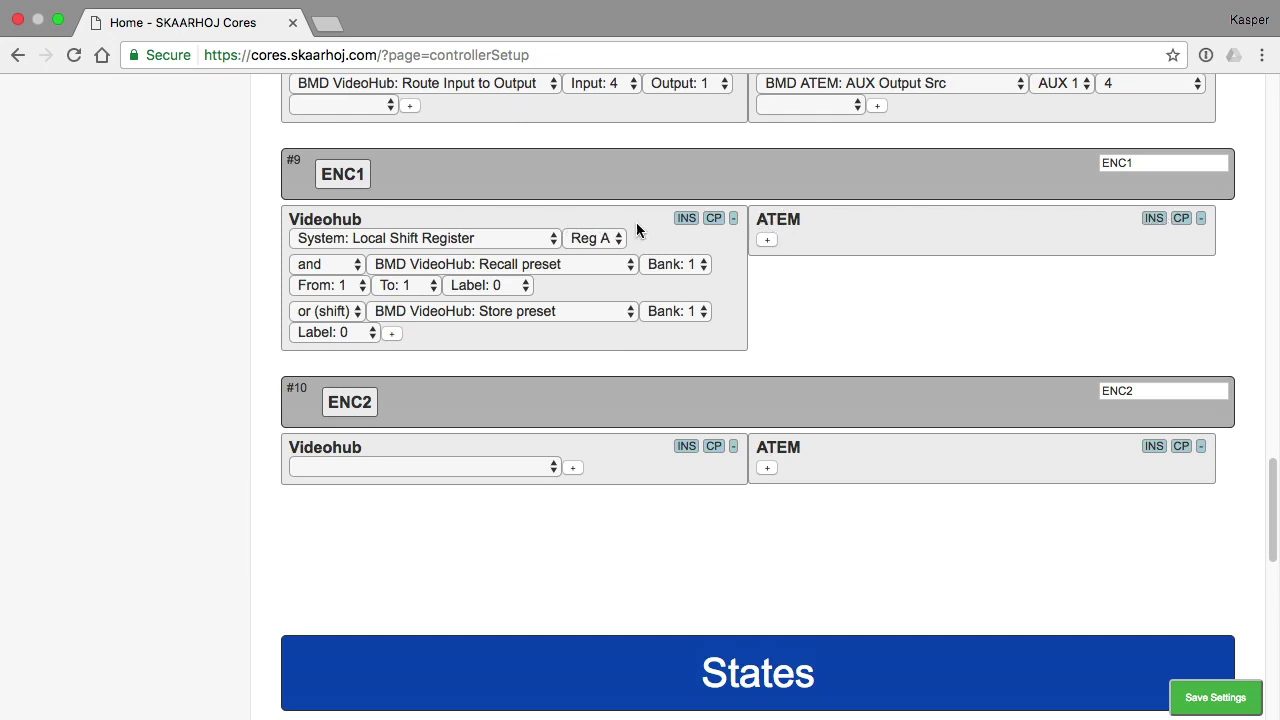
Step: Paste System: No Action into ENC1's ATEM column and save the settings
{"action": "left_click", "coordinate": [1153, 219]}
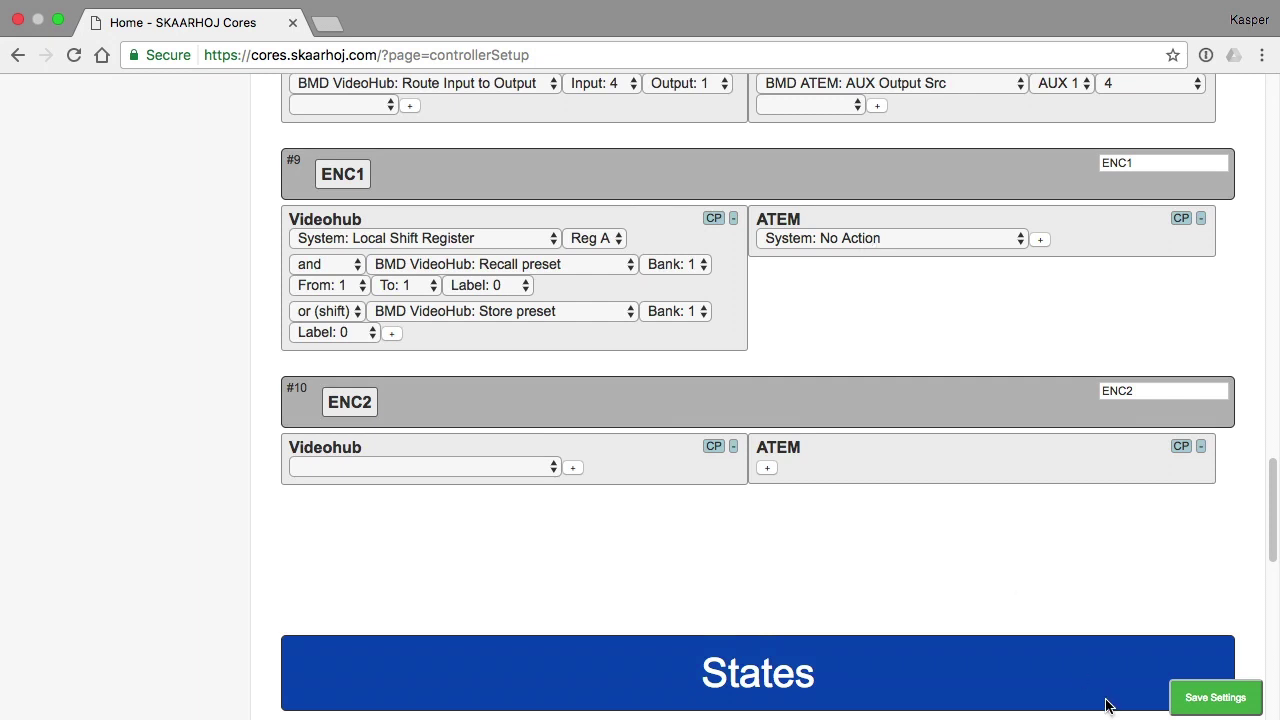
{"action": "left_click", "coordinate": [1230, 699]}
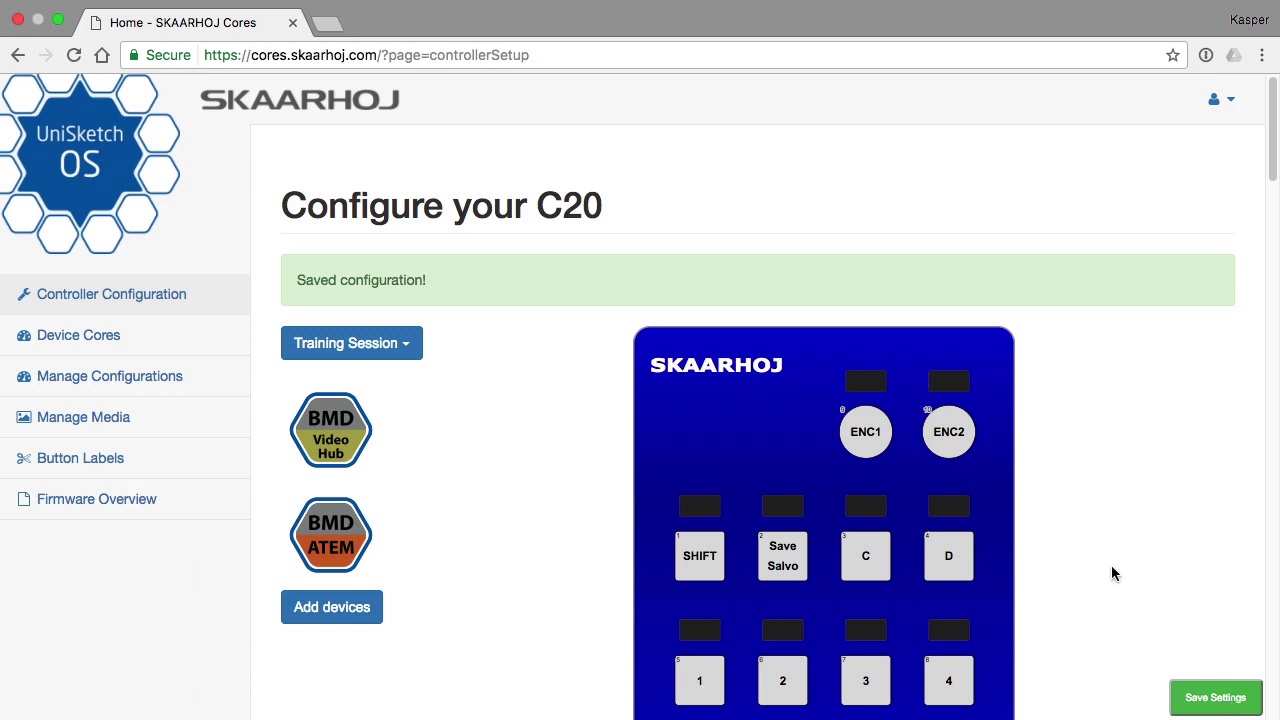
{"action": "scroll", "coordinate": [1111, 565], "scroll_direction": "down", "scroll_amount": 5}
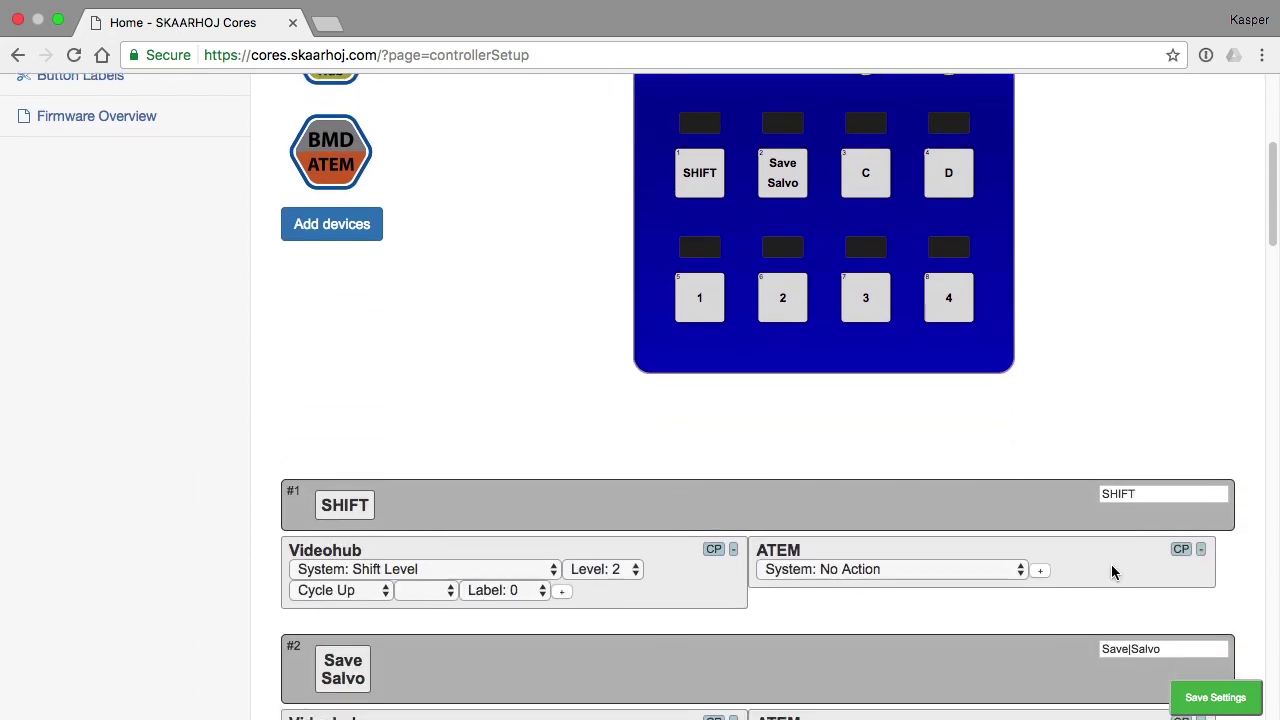
{"action": "scroll", "coordinate": [1111, 564], "scroll_direction": "down", "scroll_amount": 1}
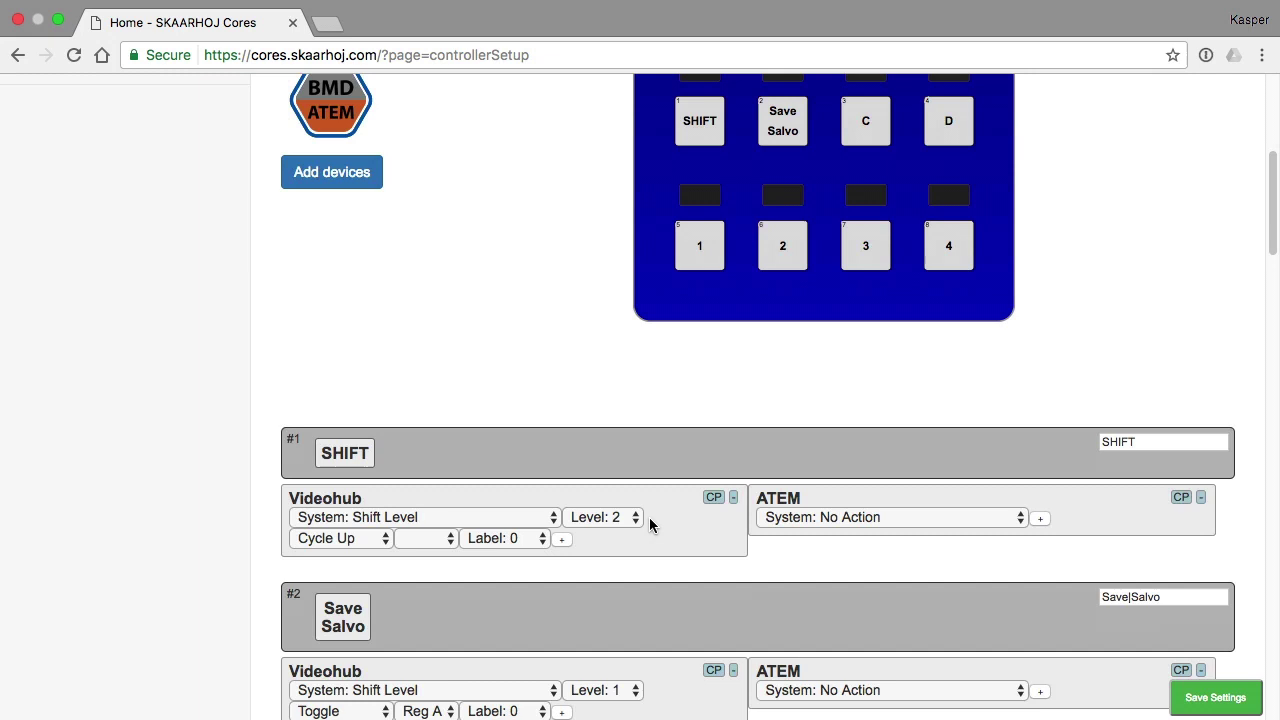
{"action": "scroll", "coordinate": [649, 517], "scroll_direction": "down", "scroll_amount": 4}
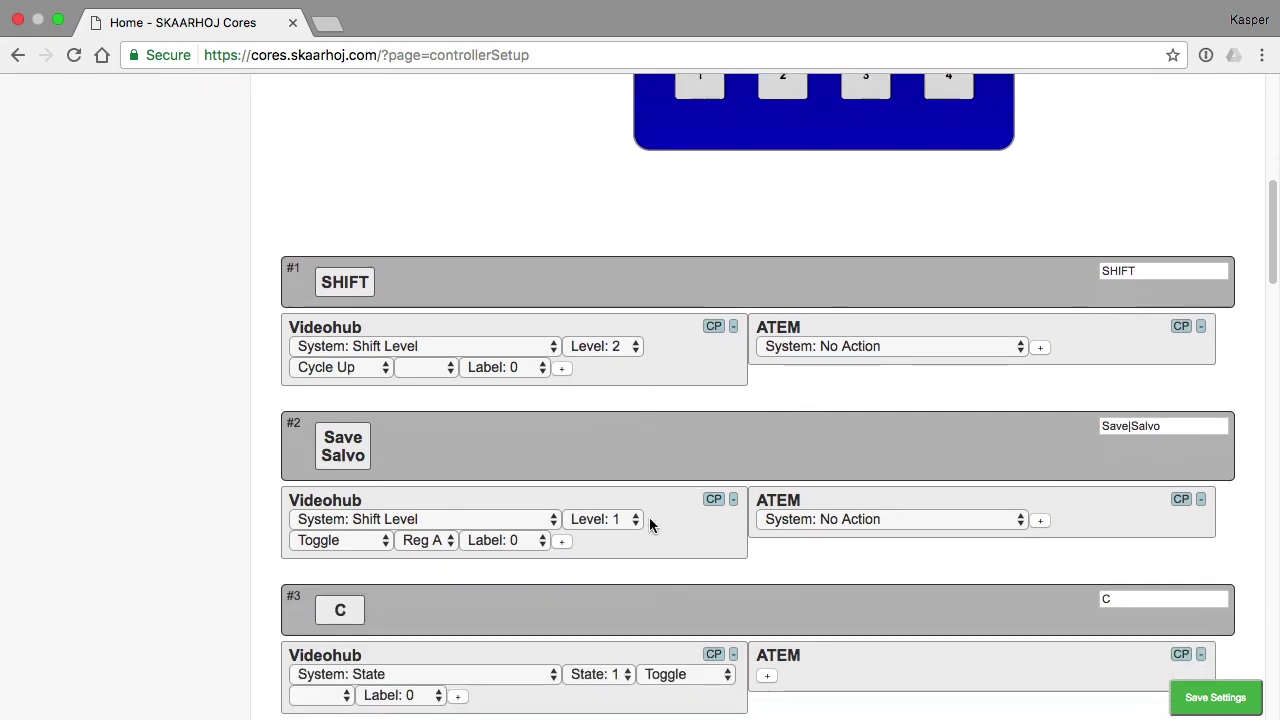
{"action": "scroll", "coordinate": [649, 517], "scroll_direction": "down", "scroll_amount": 1}
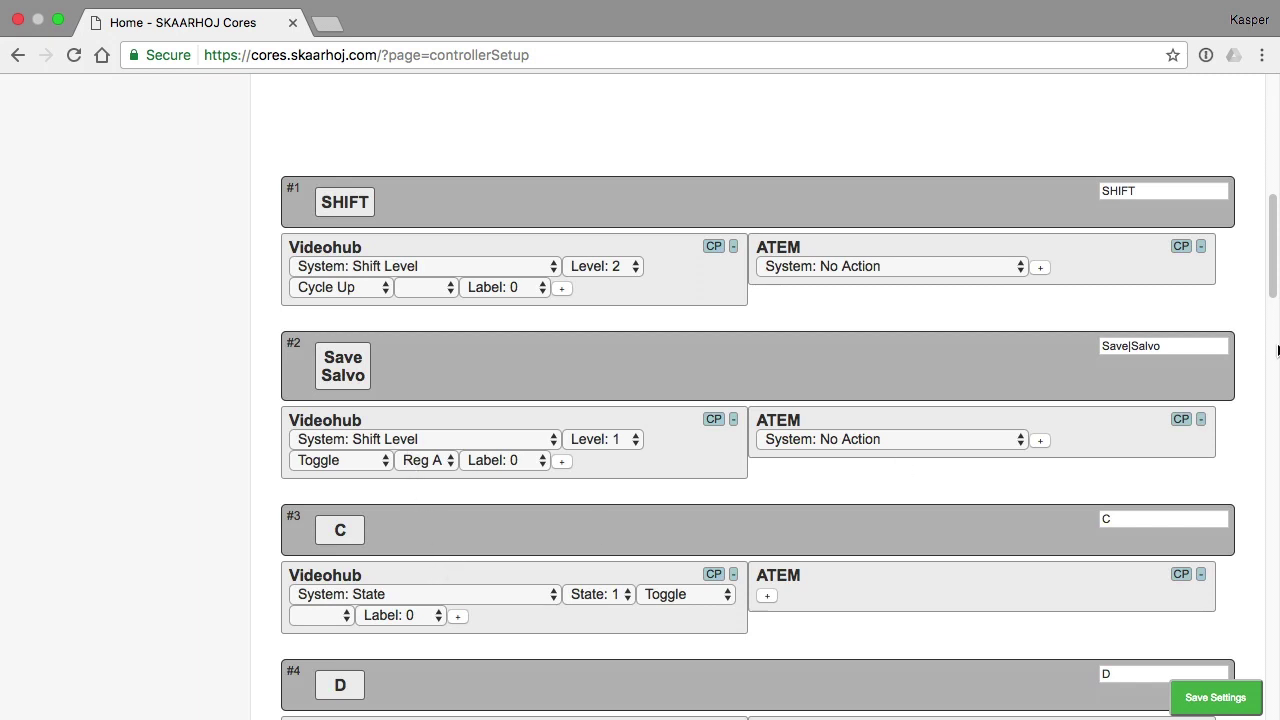
Step: Change States to 3, rename the second state from ATEM to AUX, and name the third PGM
{"action": "left_click_drag", "start_coordinate": [1274, 284], "coordinate": [1274, 308]}
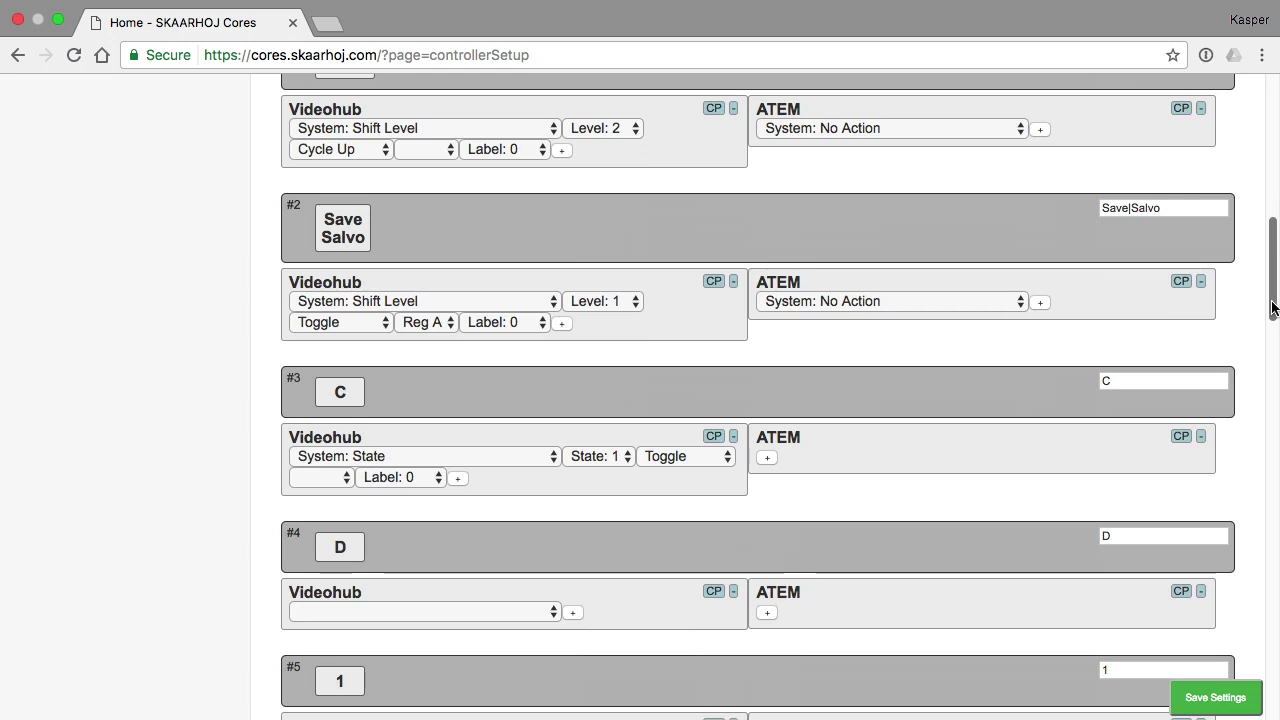
{"action": "left_click_drag", "start_coordinate": [1274, 308], "coordinate": [1190, 607]}
{"action": "left_click", "coordinate": [320, 254]}
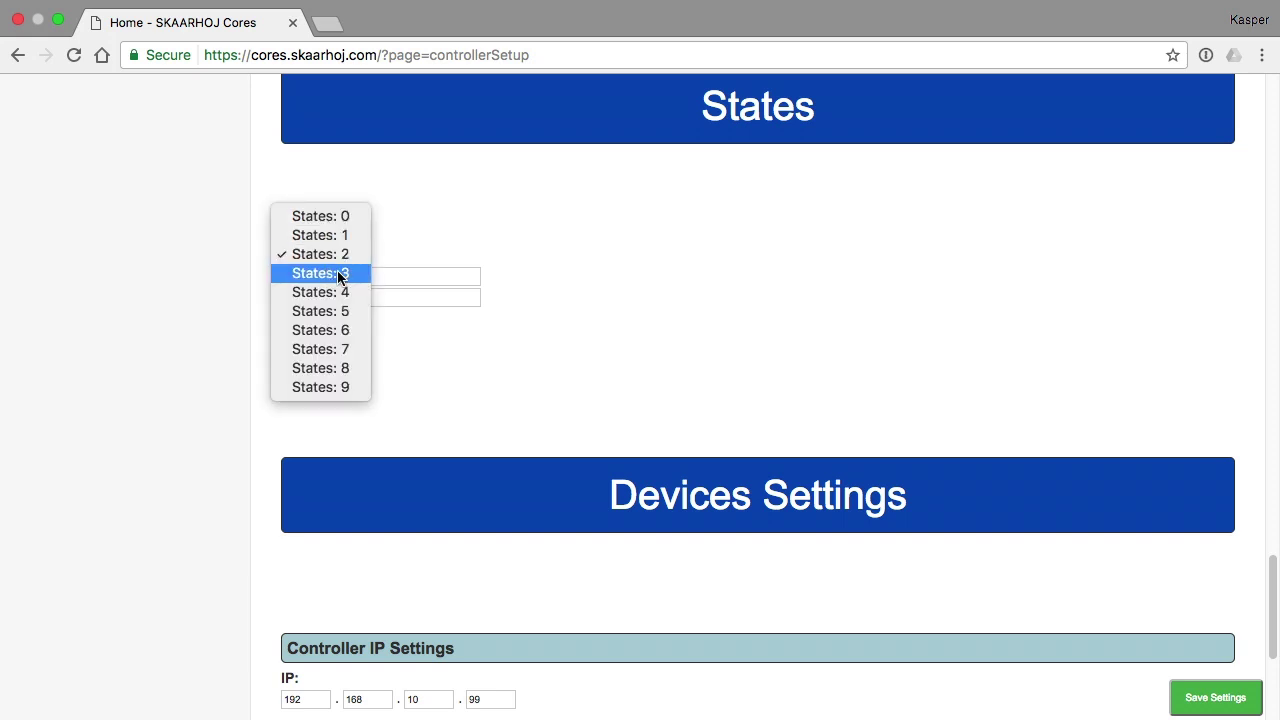
{"action": "left_click", "coordinate": [339, 273]}
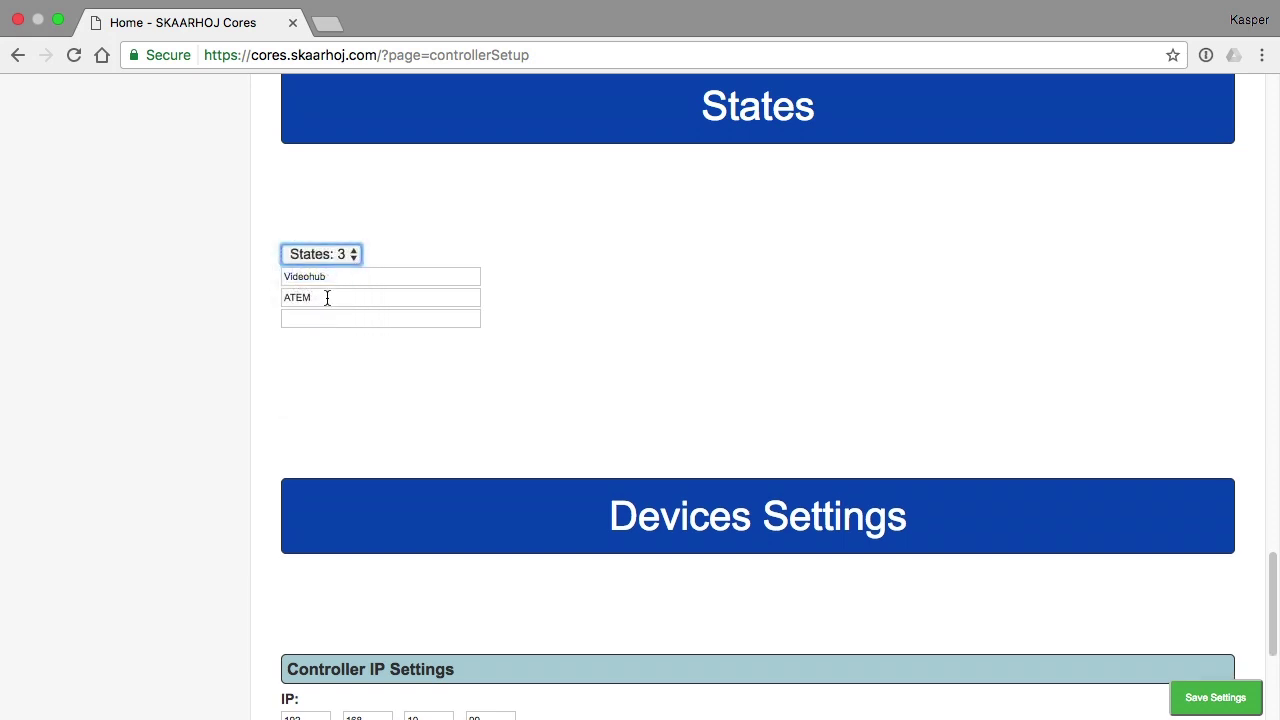
{"action": "left_click", "coordinate": [327, 298]}
{"action": "key", "text": "BackSpace"}
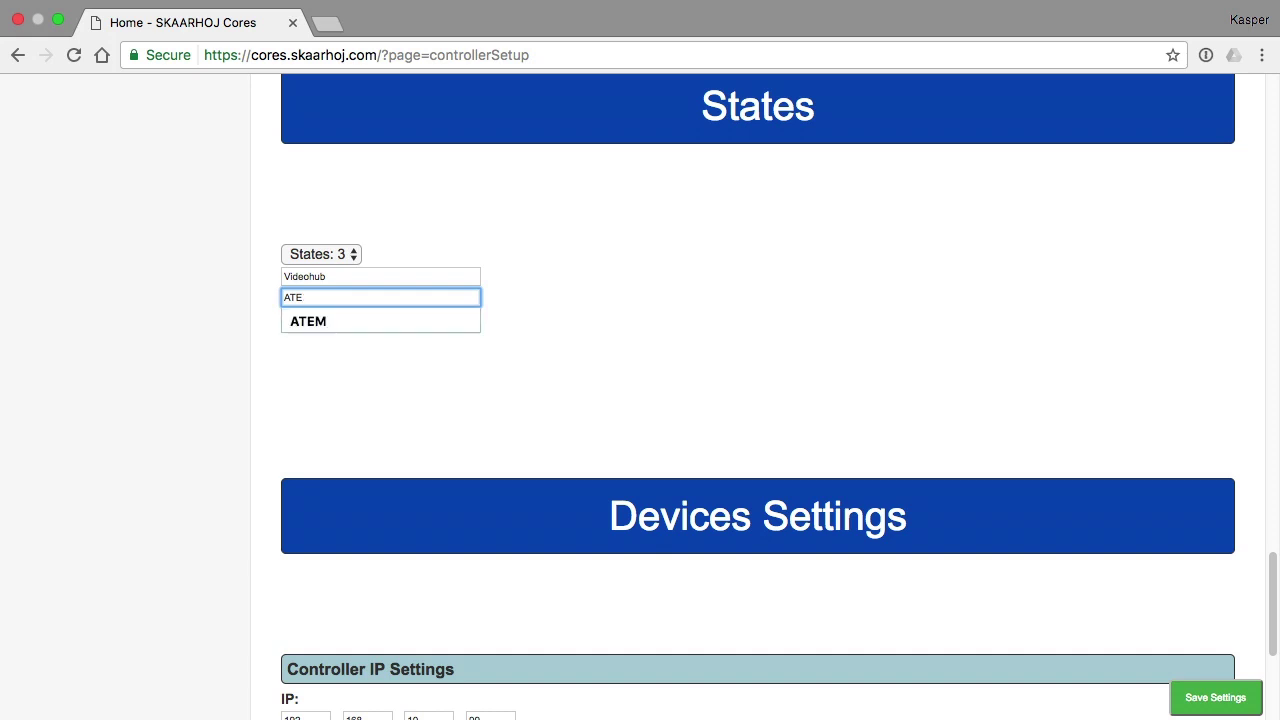
{"action": "type", "text": "UX"}
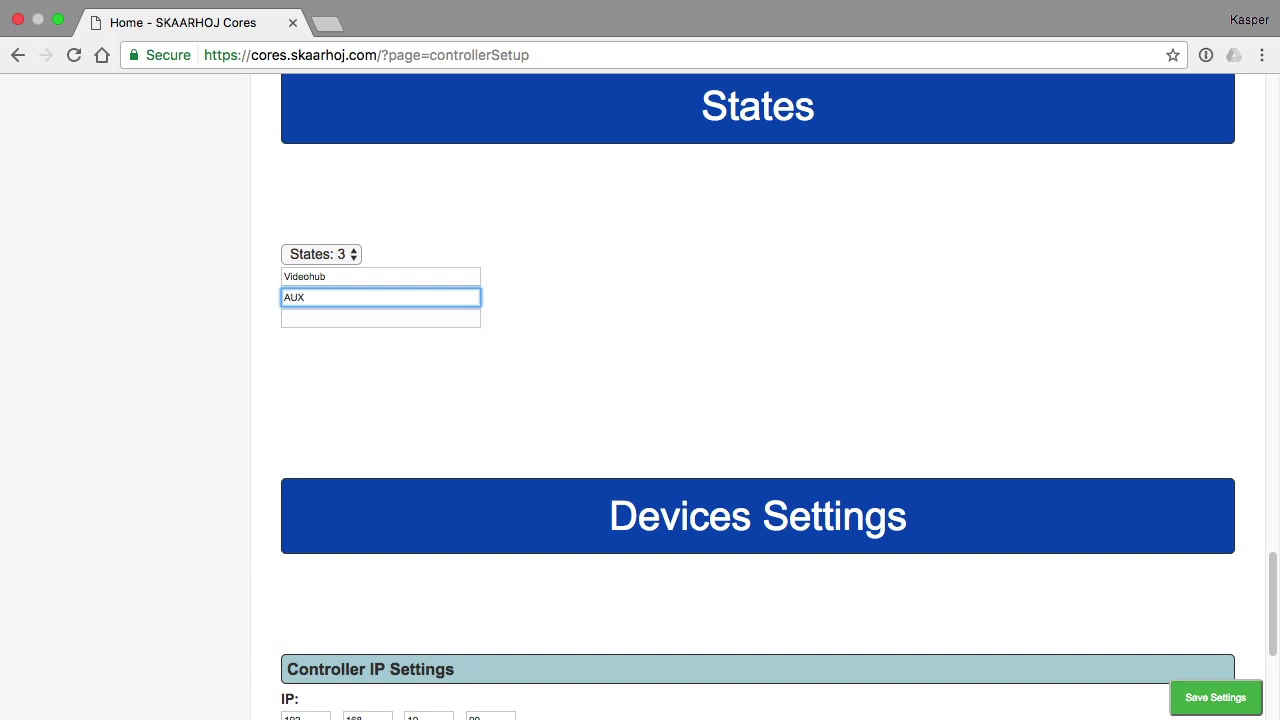
{"action": "left_click", "coordinate": [323, 319]}
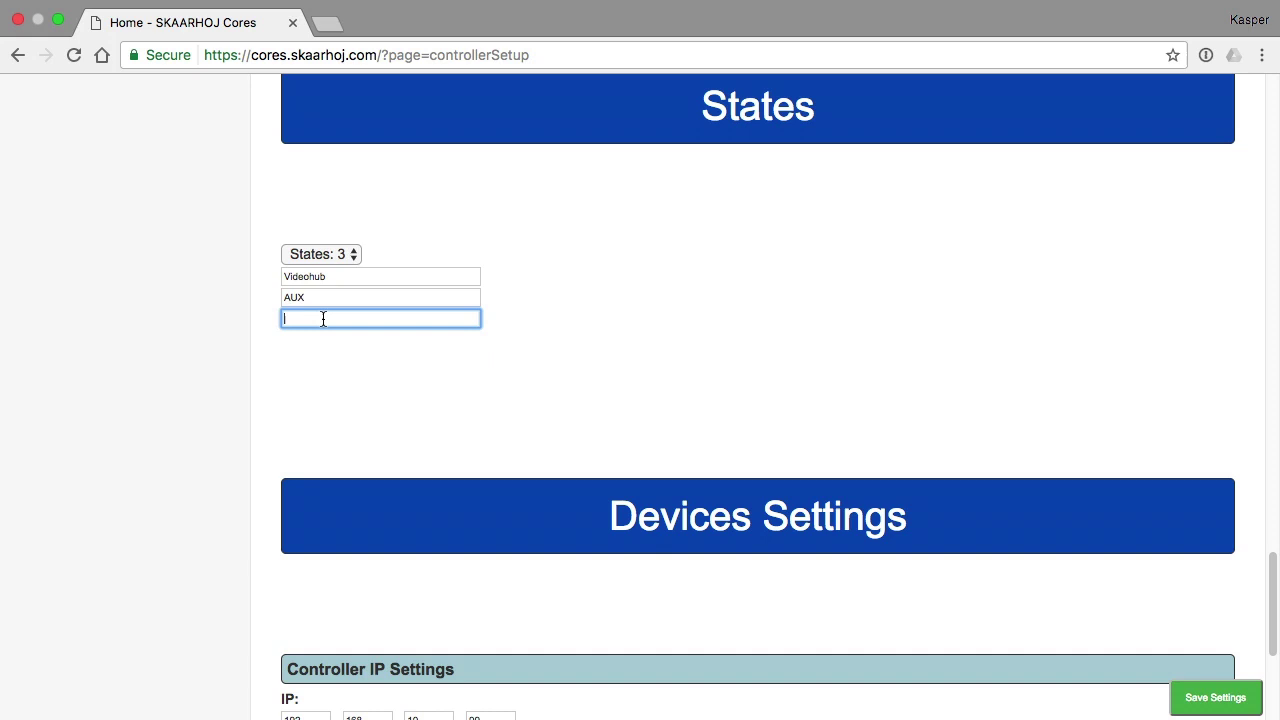
{"action": "type", "text": "PGM"}
Step: Save the three-state setup and give key 1 a PGM-state ATEM Program Src action with source 1
{"action": "left_click", "coordinate": [1216, 705]}
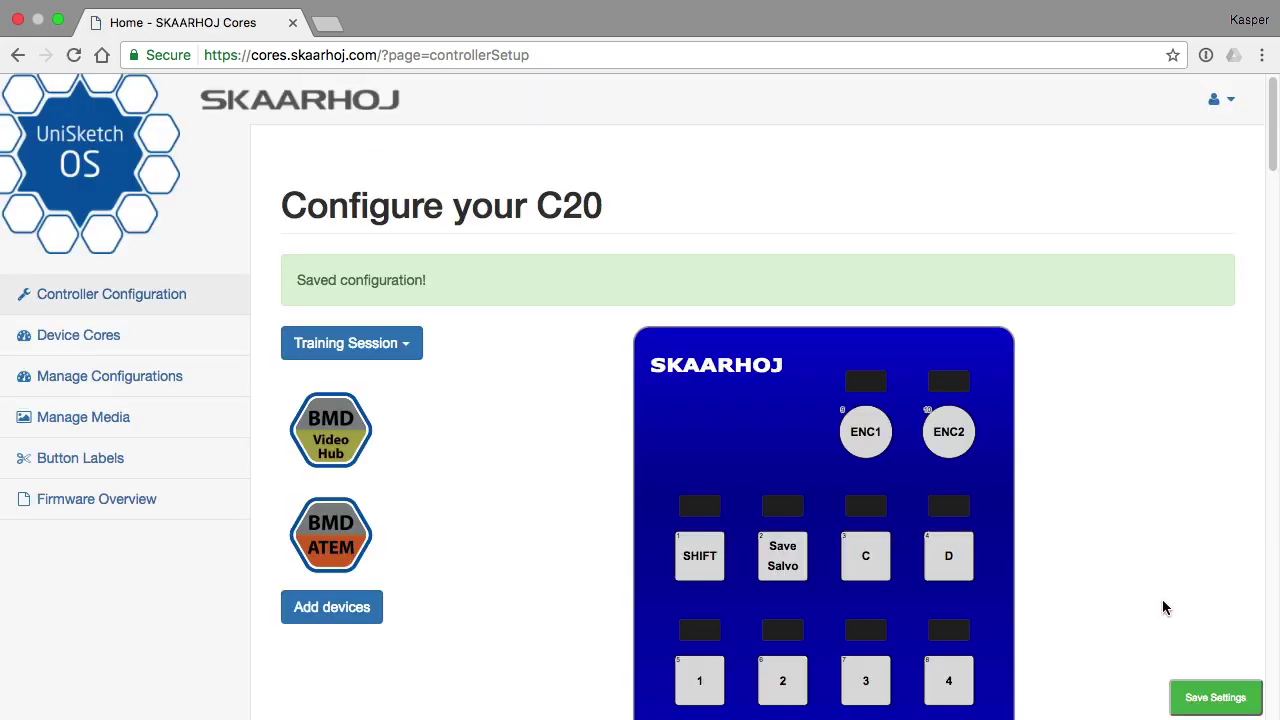
{"action": "scroll", "coordinate": [1128, 526], "scroll_direction": "down", "scroll_amount": 3}
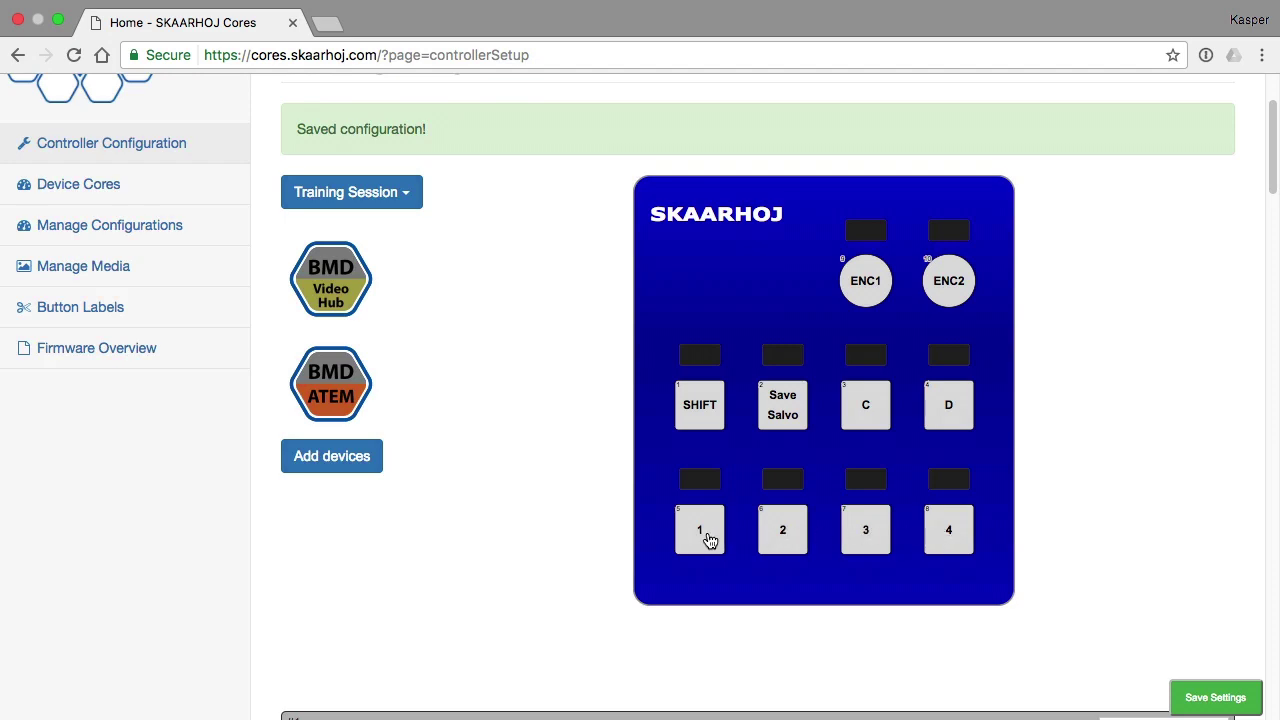
{"action": "left_click", "coordinate": [708, 540]}
{"action": "left_click", "coordinate": [910, 167]}
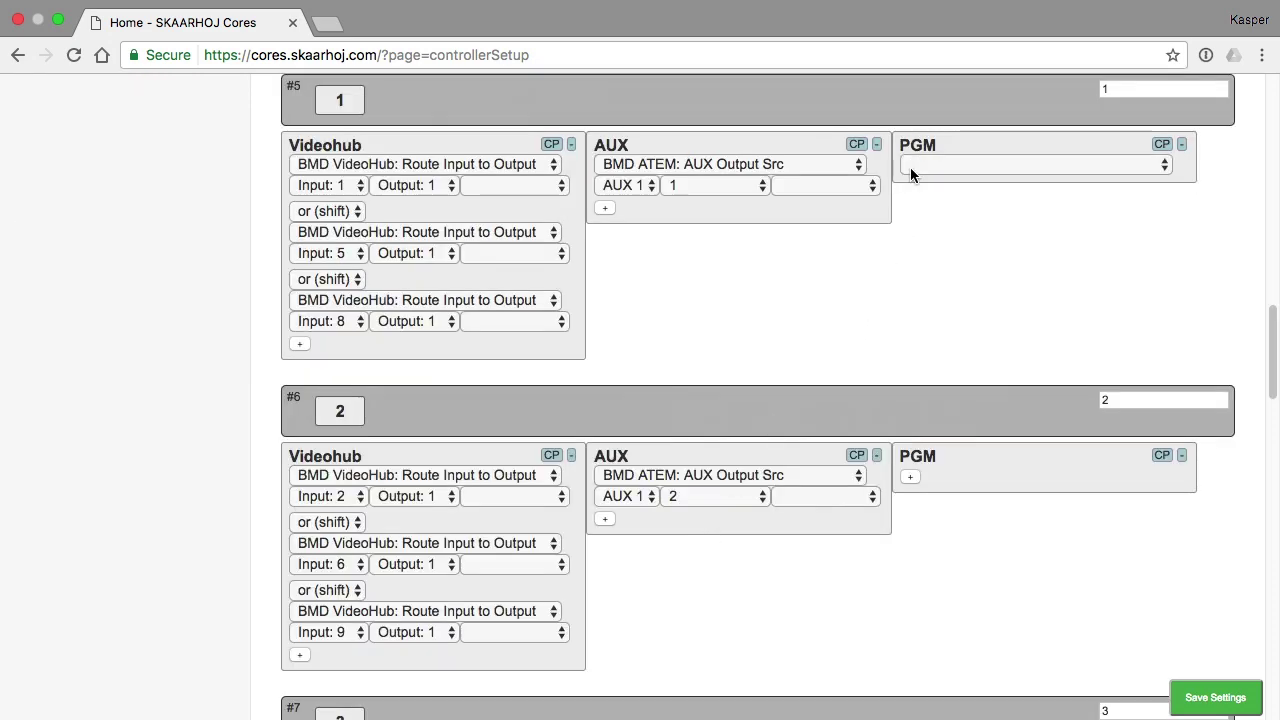
{"action": "left_click", "coordinate": [940, 165]}
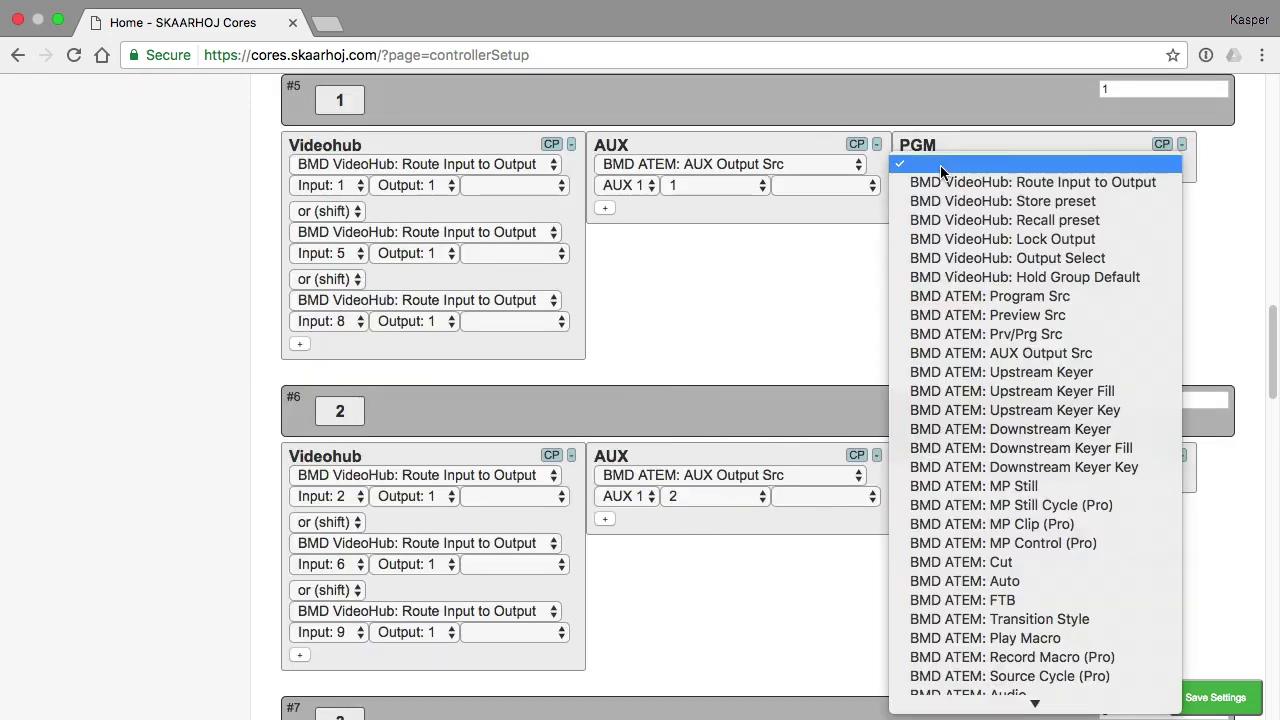
{"action": "left_click", "coordinate": [1008, 297]}
{"action": "left_click", "coordinate": [1018, 186]}
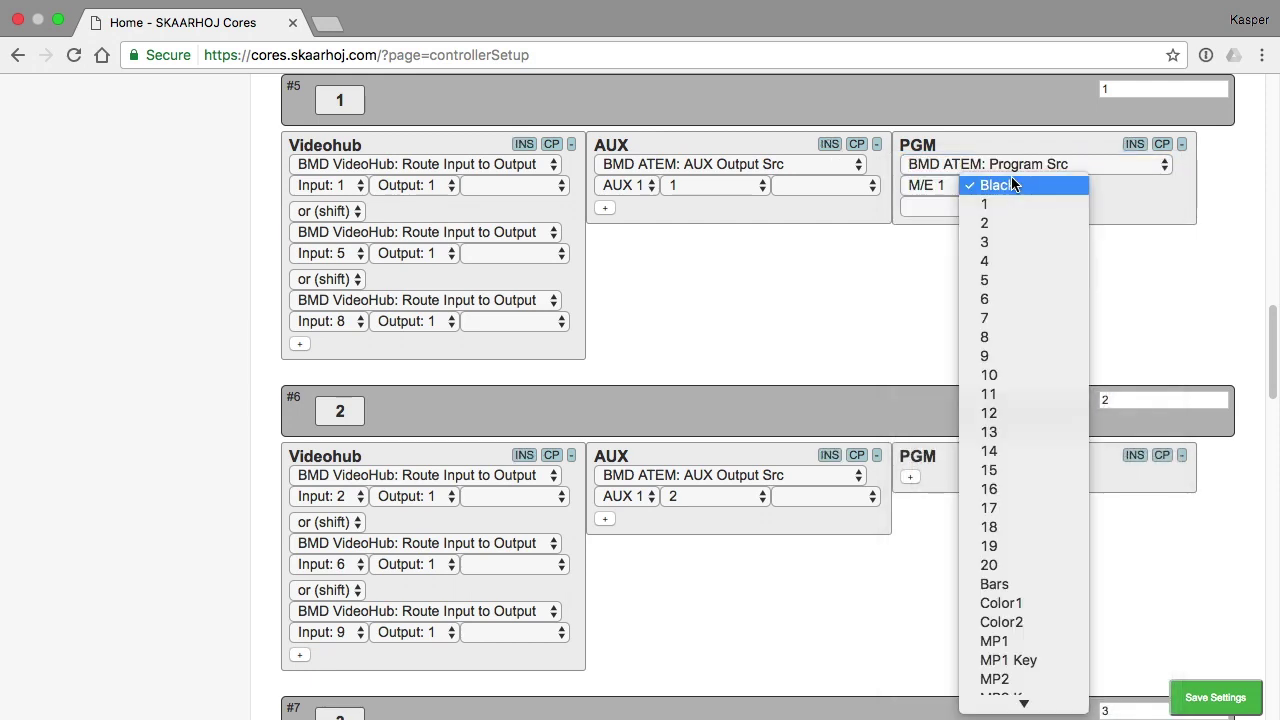
{"action": "left_click", "coordinate": [1012, 199]}
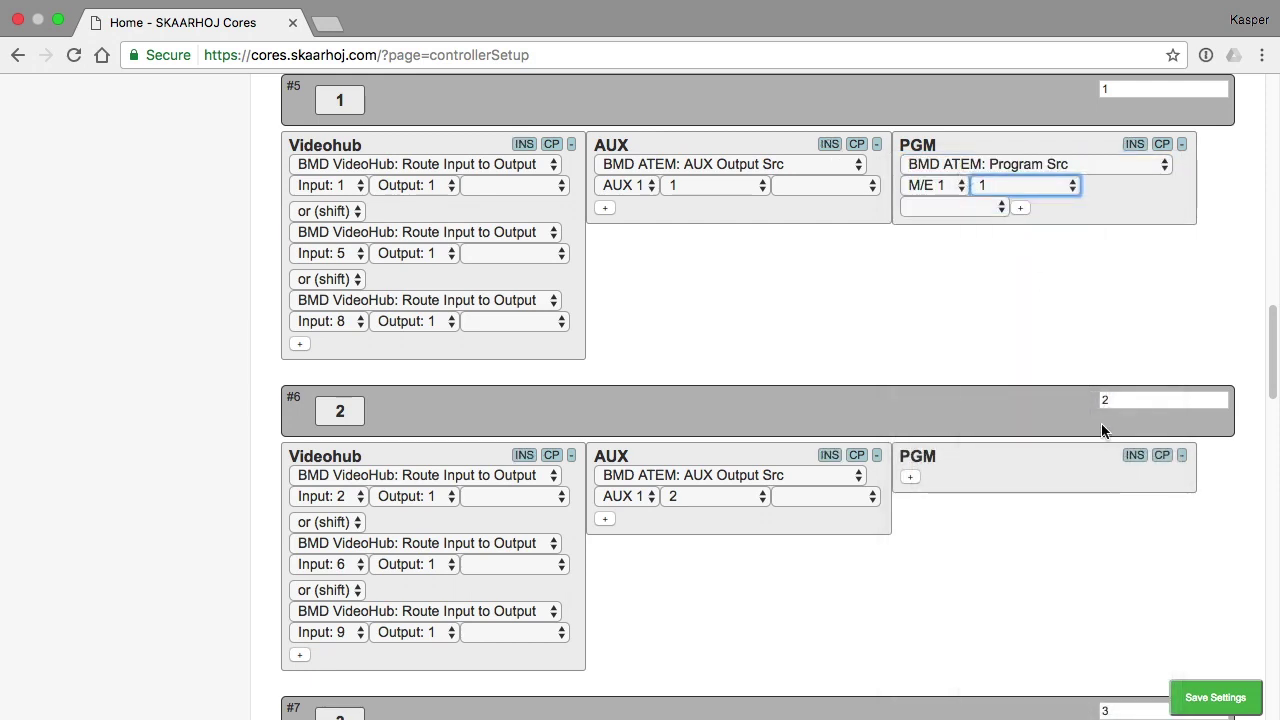
Step: Add Program Src sources 2, 3 and 4 to keys 2–4, then save and send the configuration to the C20
{"action": "left_click", "coordinate": [1135, 458]}
{"action": "left_click", "coordinate": [1072, 496]}
{"action": "left_click", "coordinate": [1049, 514]}
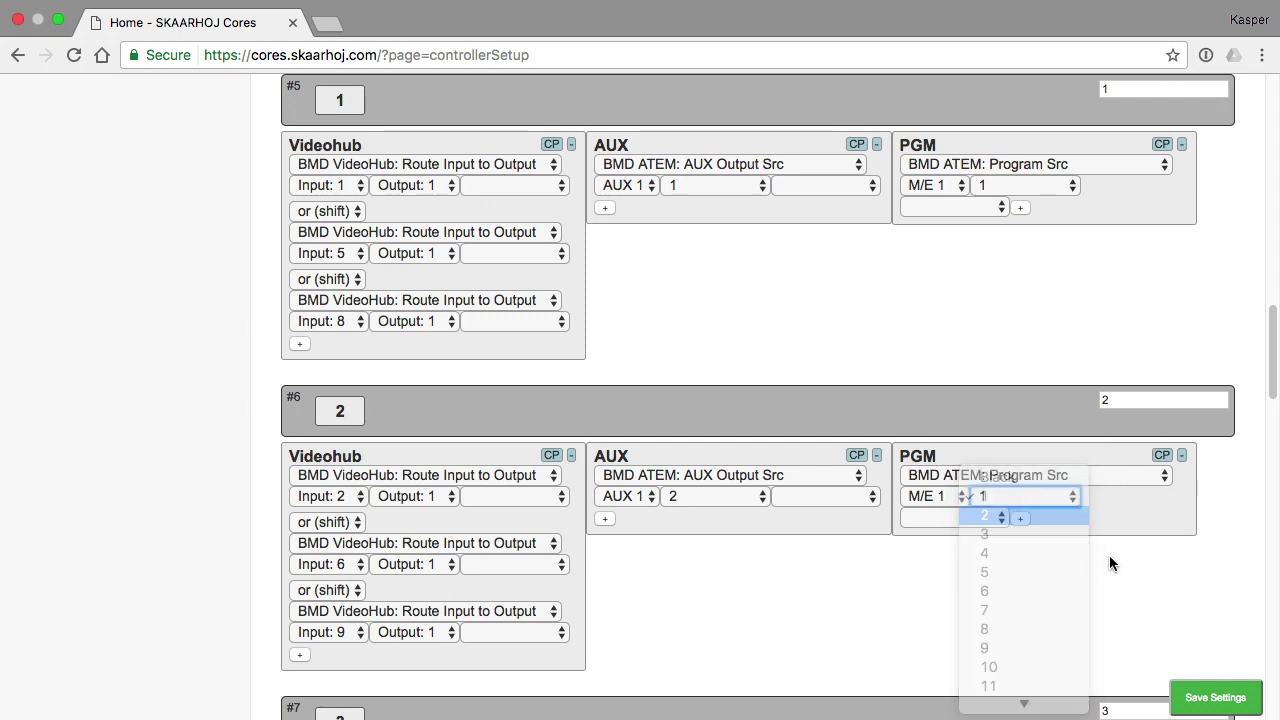
{"action": "scroll", "coordinate": [1118, 556], "scroll_direction": "down", "scroll_amount": 3}
{"action": "scroll", "coordinate": [1118, 556], "scroll_direction": "down", "scroll_amount": 2}
{"action": "left_click", "coordinate": [1134, 441]}
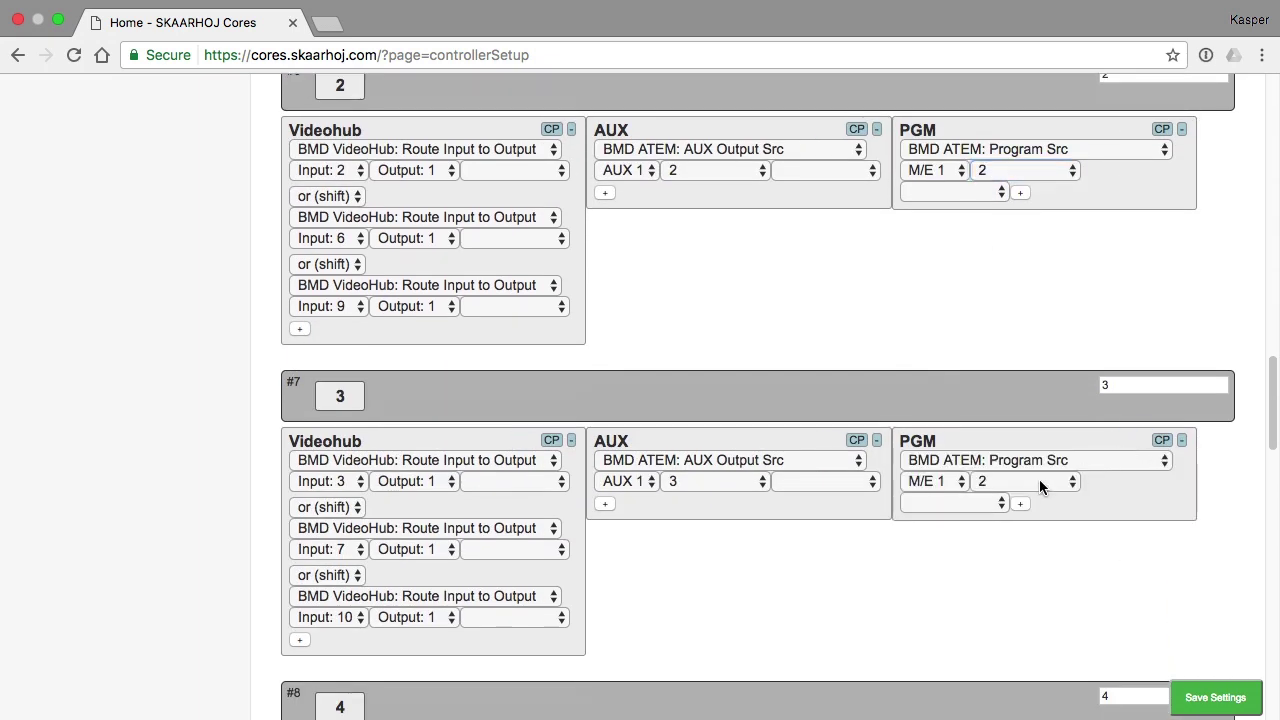
{"action": "left_click", "coordinate": [1039, 481]}
{"action": "left_click", "coordinate": [1035, 500]}
{"action": "scroll", "coordinate": [1144, 564], "scroll_direction": "down", "scroll_amount": 3}
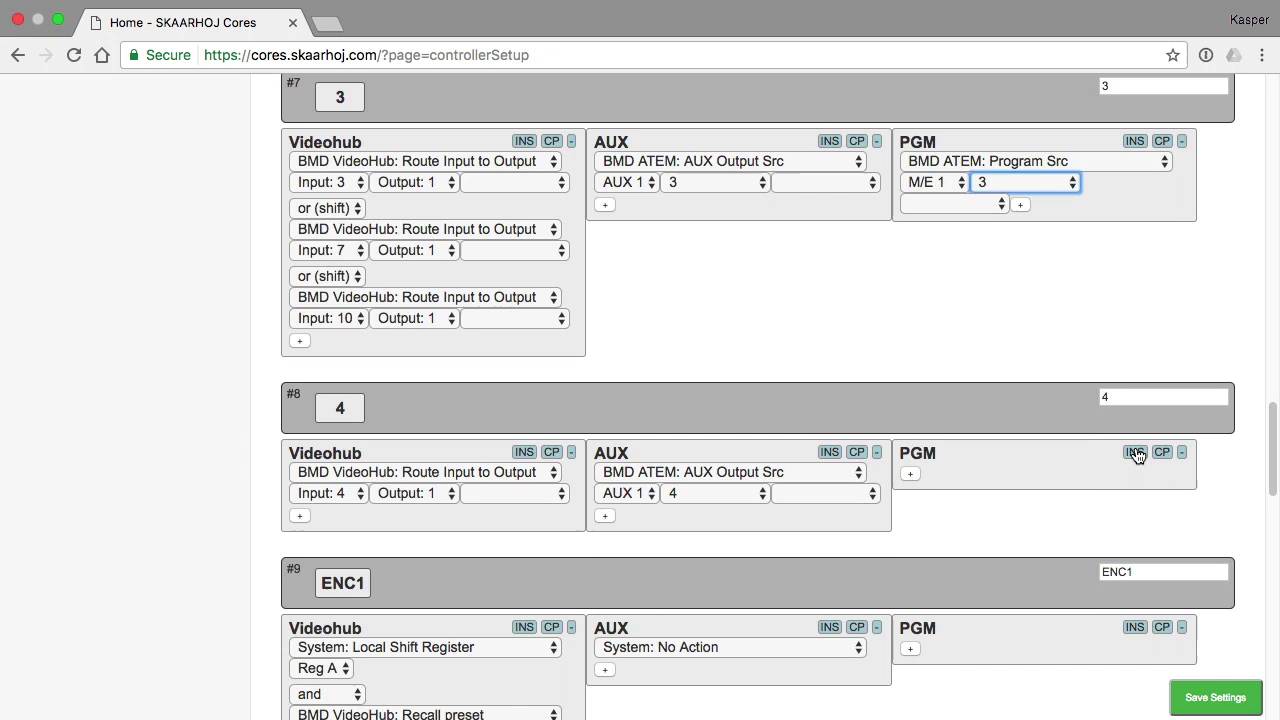
{"action": "left_click", "coordinate": [1136, 450]}
{"action": "left_click", "coordinate": [1042, 489]}
{"action": "left_click", "coordinate": [1043, 511]}
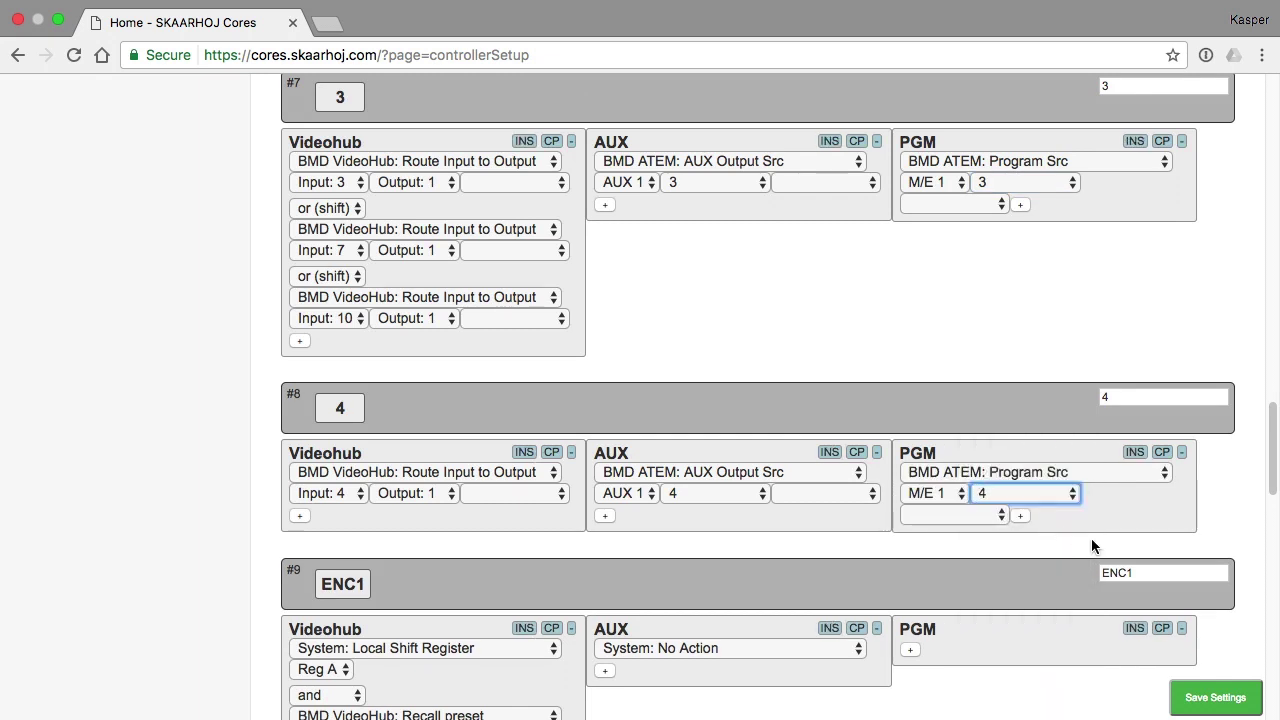
{"action": "left_click", "coordinate": [1216, 698]}
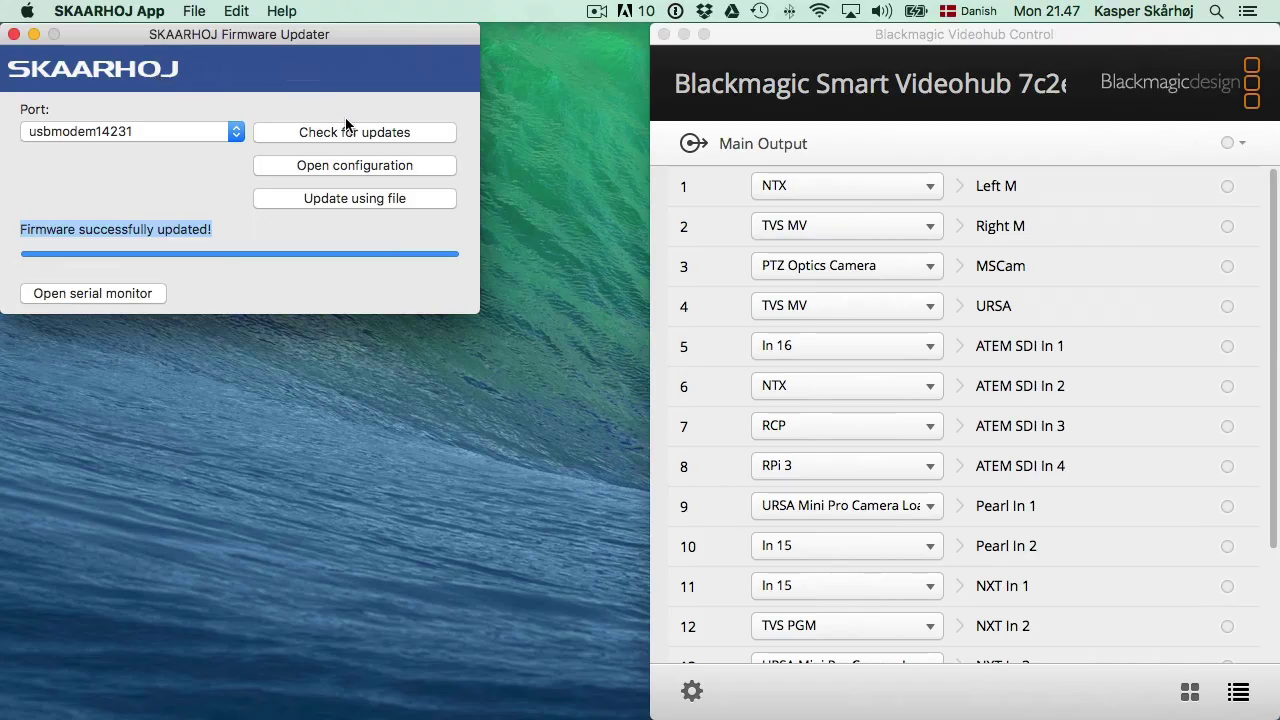
{"action": "left_click", "coordinate": [356, 131]}
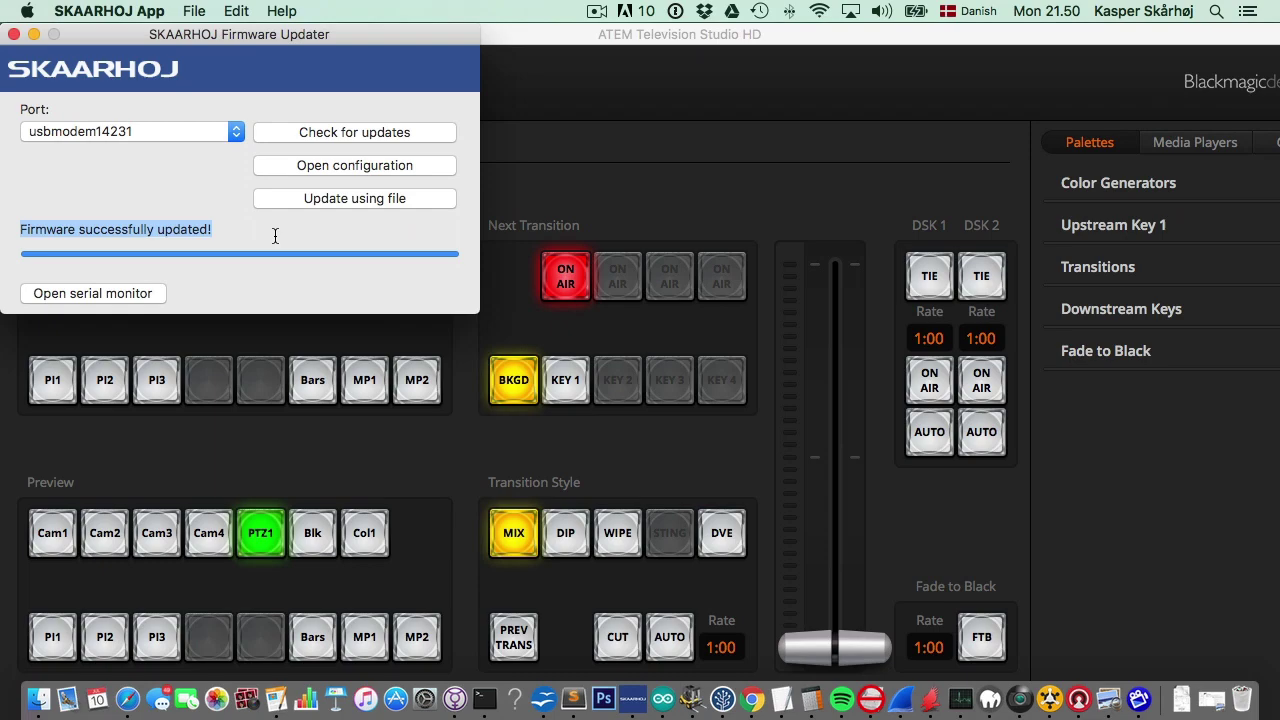
Step: Leave the Firmware Updater and return to the C20 configuration page in Chrome
{"action": "key", "text": "super+Tab"}
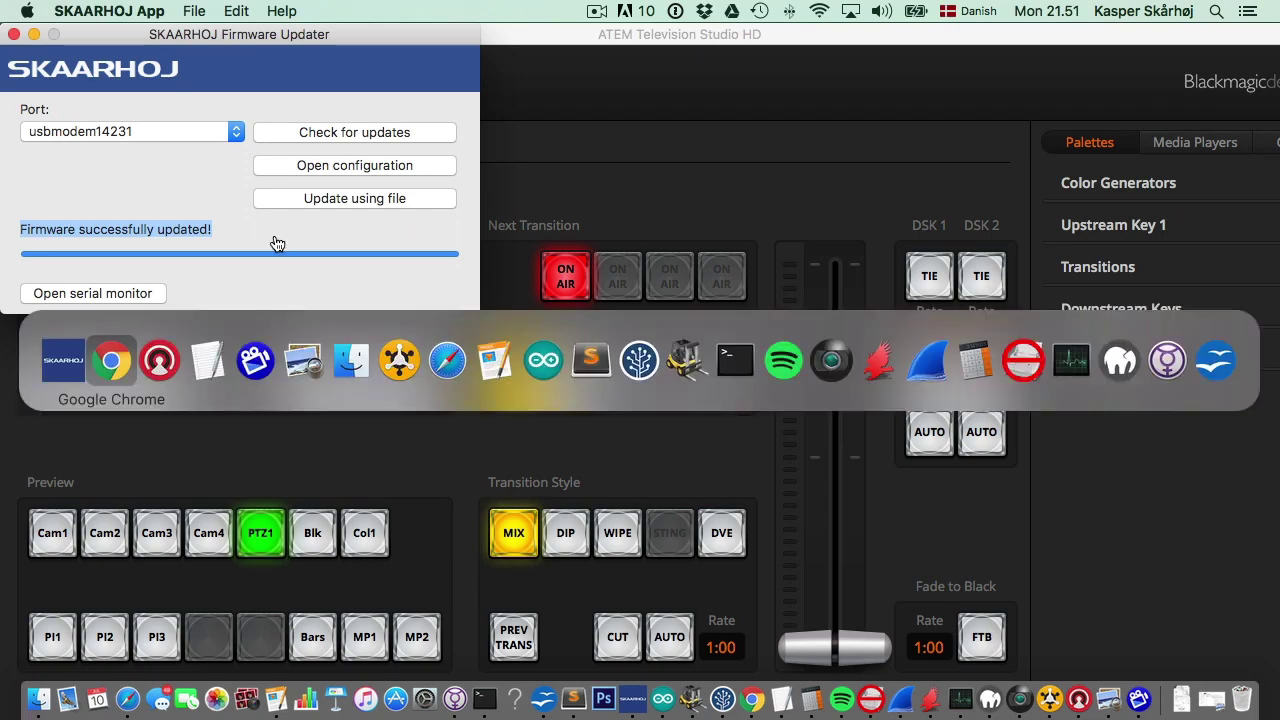
{"action": "key", "text": "super+Tab"}
{"action": "key", "text": "super+shift+Tab"}
{"action": "scroll", "coordinate": [518, 356], "scroll_direction": "down", "scroll_amount": 5}
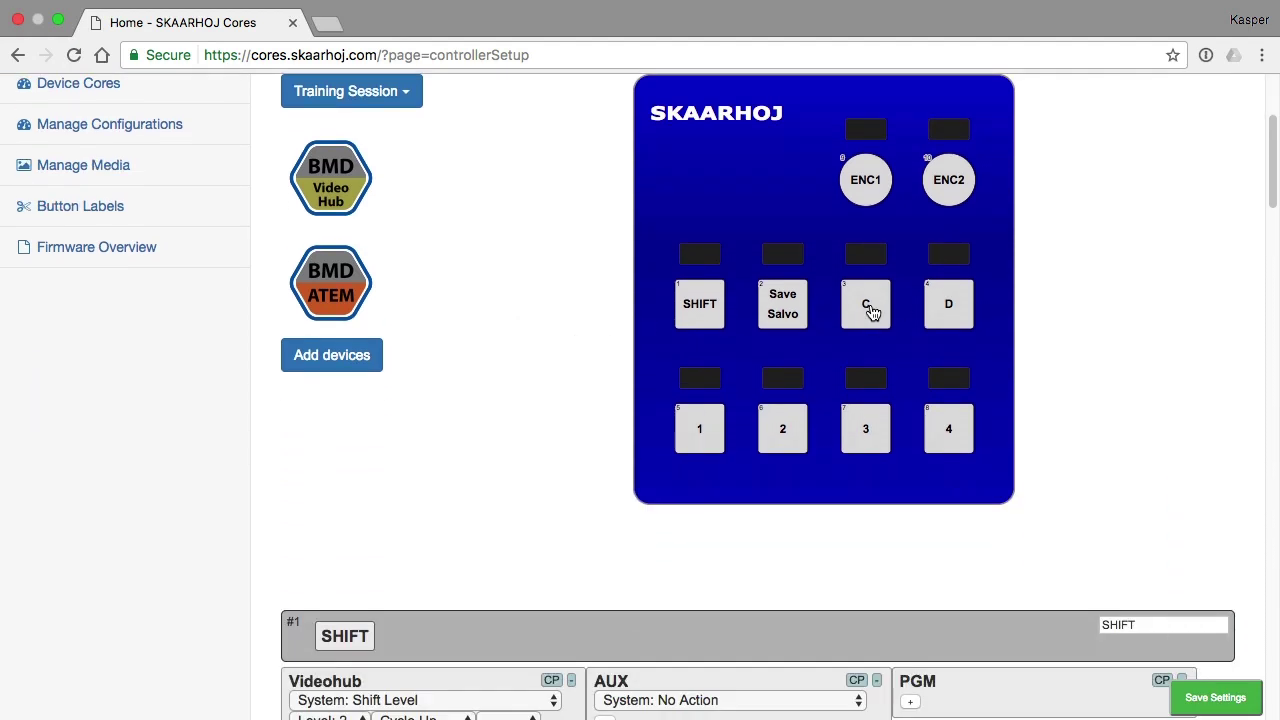
{"action": "left_click", "coordinate": [866, 310]}
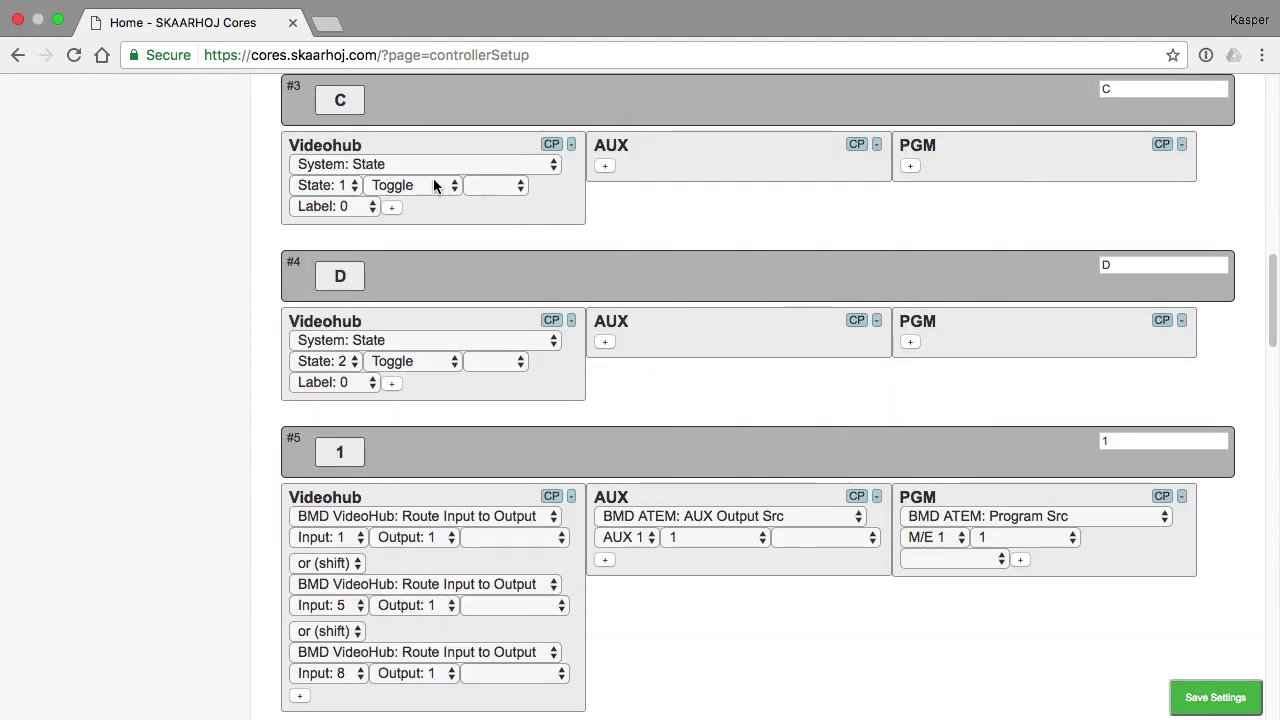
{"action": "left_click", "coordinate": [341, 185]}
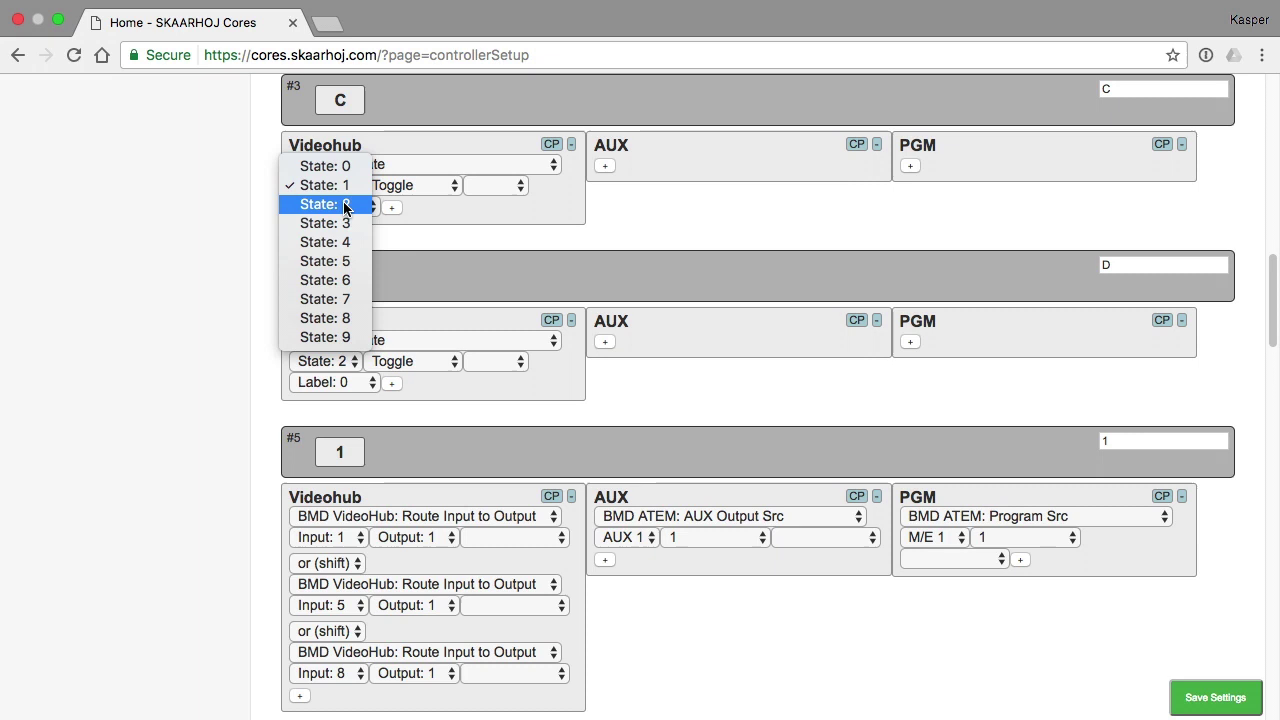
{"action": "left_click", "coordinate": [229, 179]}
{"action": "scroll", "coordinate": [229, 173], "scroll_direction": "up", "scroll_amount": 5}
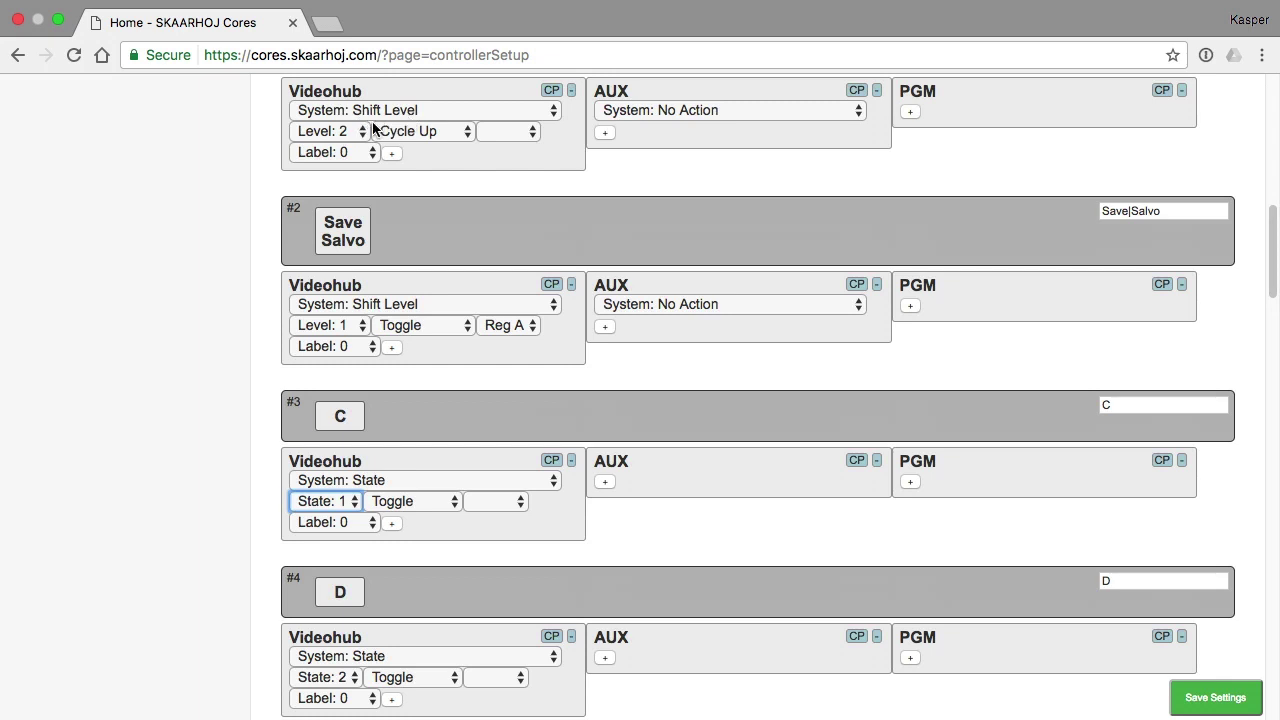
{"action": "scroll", "coordinate": [235, 305], "scroll_direction": "down", "scroll_amount": 3}
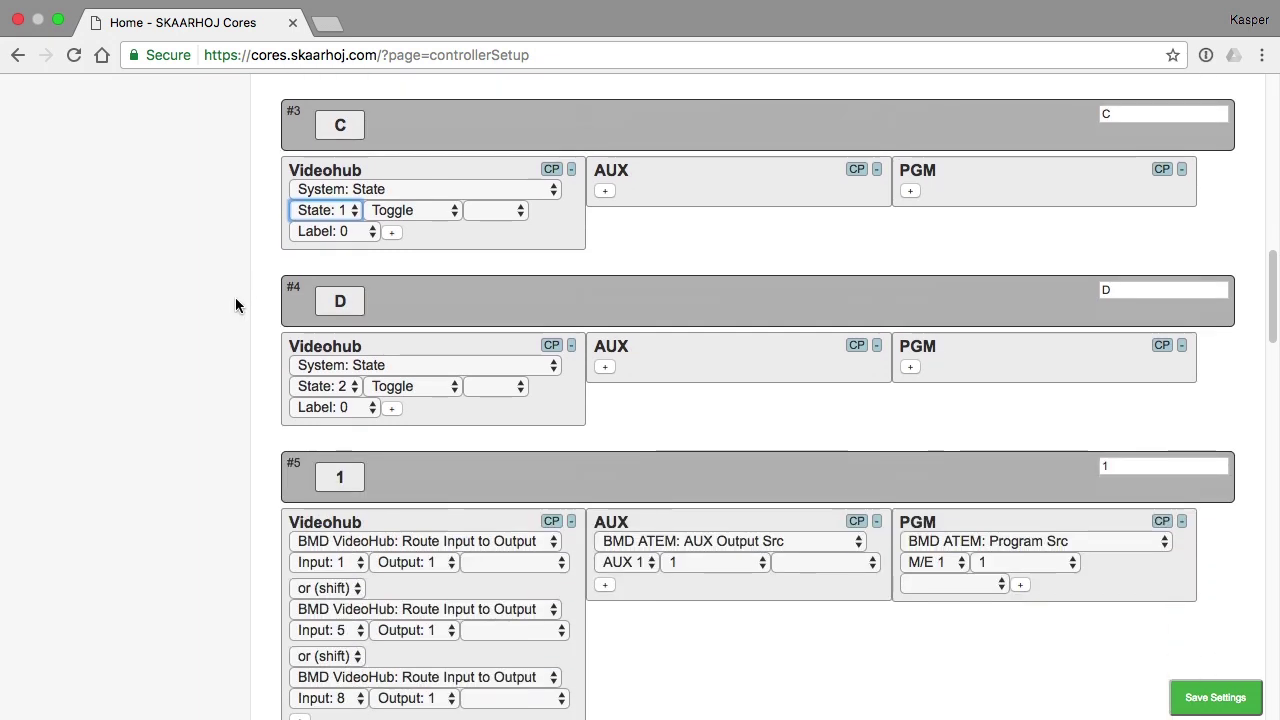
{"action": "left_click", "coordinate": [351, 387]}
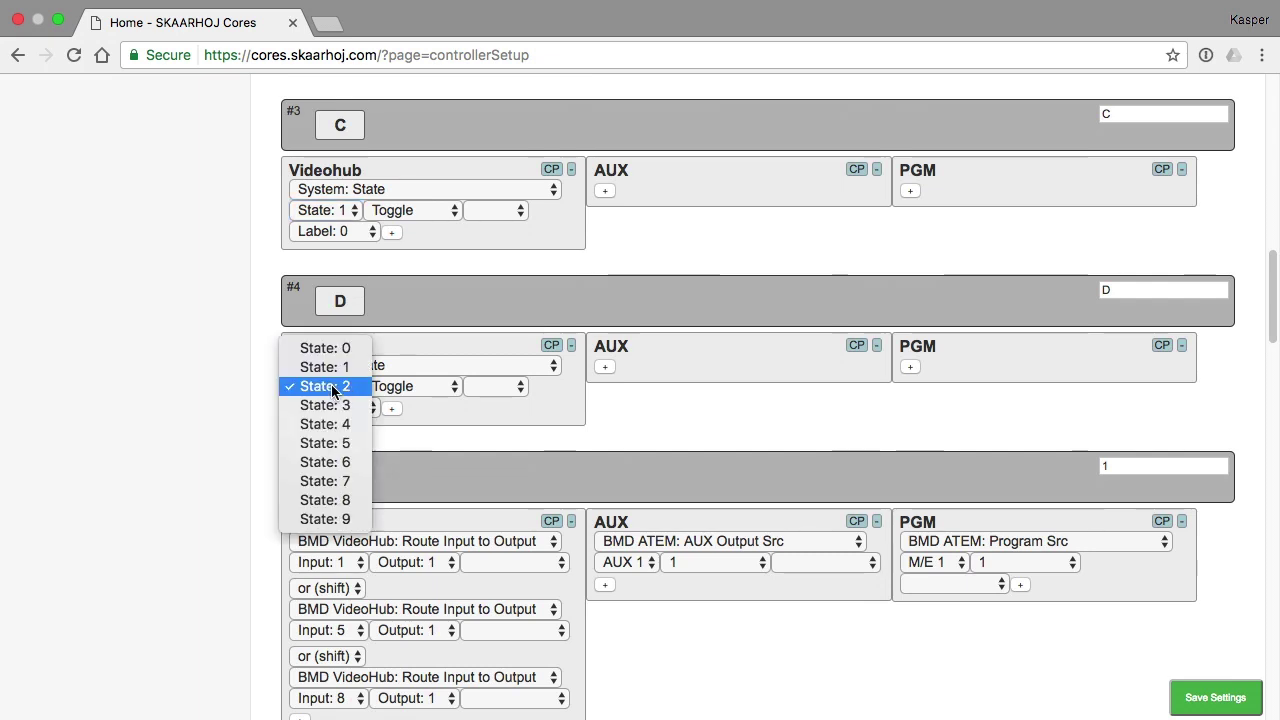
{"action": "left_click", "coordinate": [346, 387]}
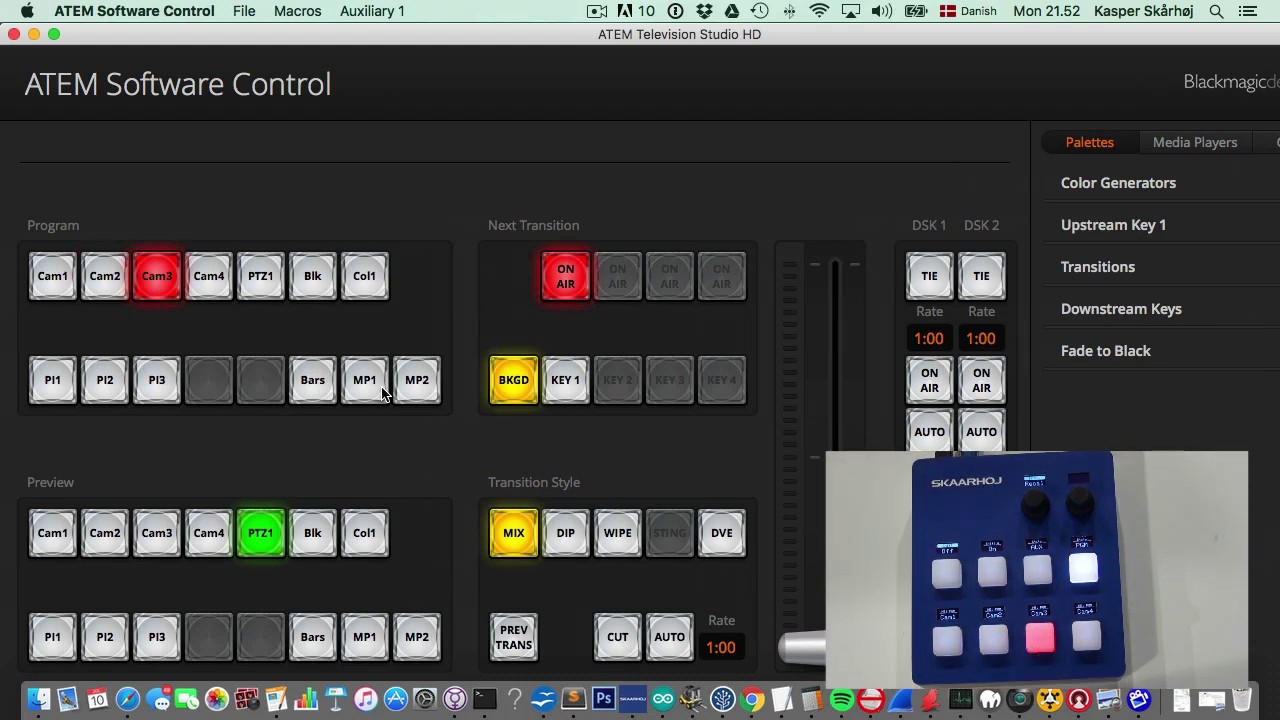
Step: Open the Auxiliary 1 menu in ATEM Software Control to confirm Camera 4 is checked
{"action": "left_click", "coordinate": [369, 12]}
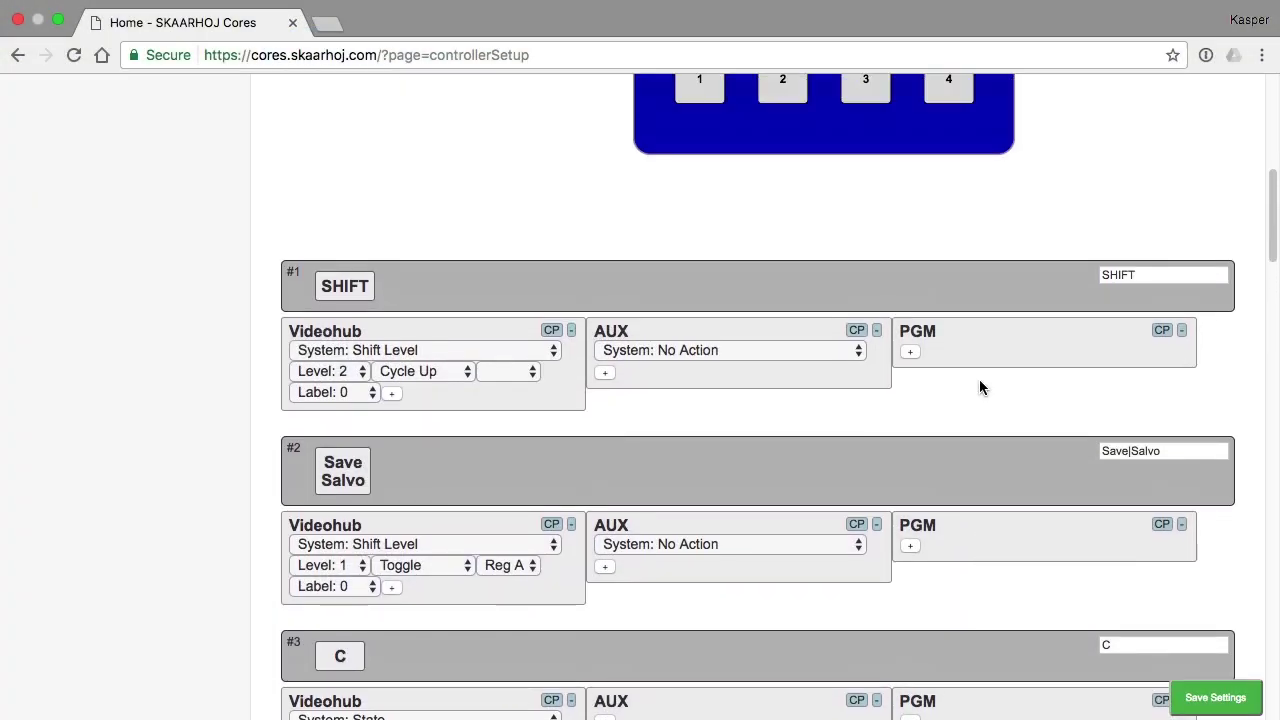
{"action": "scroll", "coordinate": [979, 388], "scroll_direction": "up", "scroll_amount": 2}
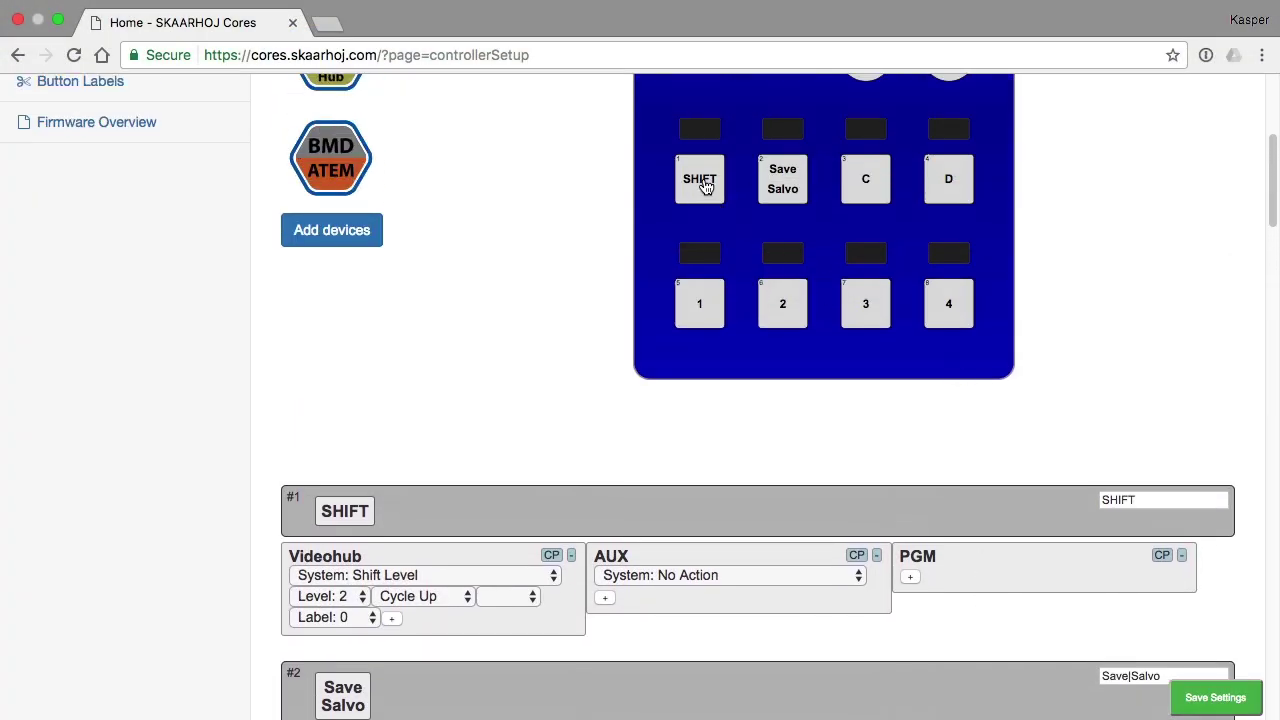
Step: Jump to the #1 SHIFT key's settings from the C20 controller graphic
{"action": "left_click", "coordinate": [702, 184]}
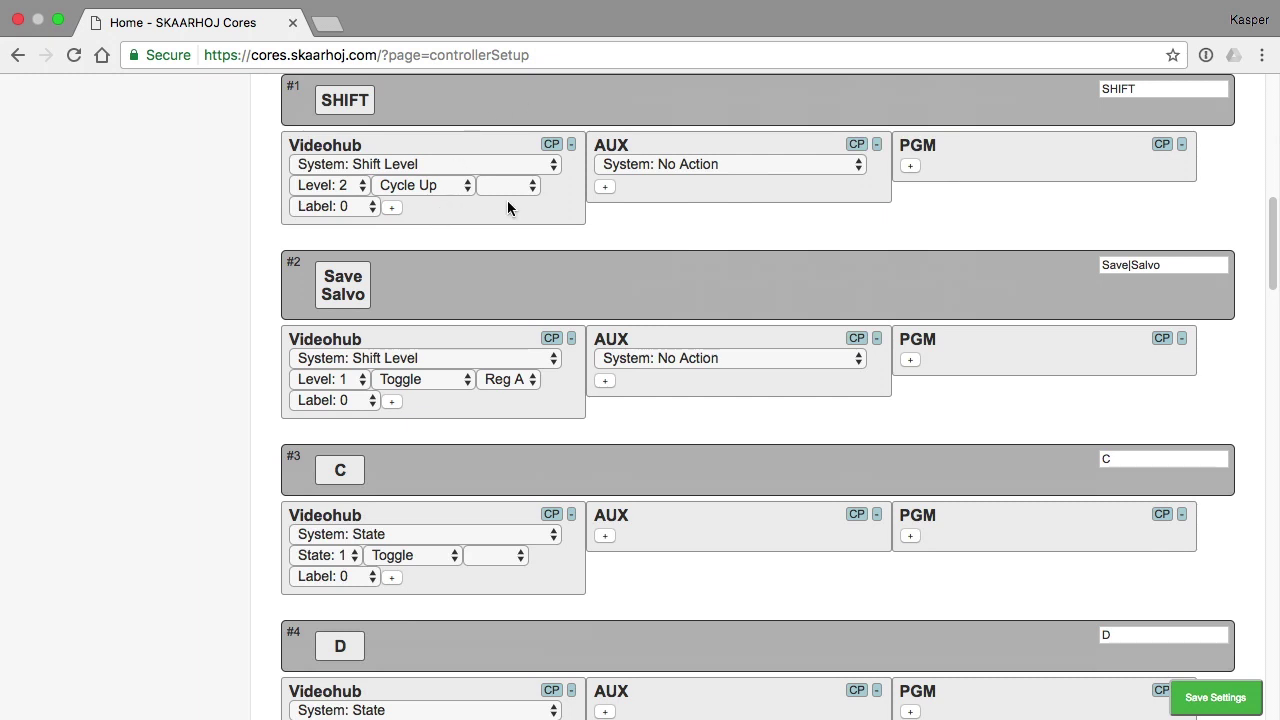
Step: Paste System: No Action into the PGM panels of #1 SHIFT, #2 Save Salvo and #9 ENC1
{"action": "left_click", "coordinate": [849, 144]}
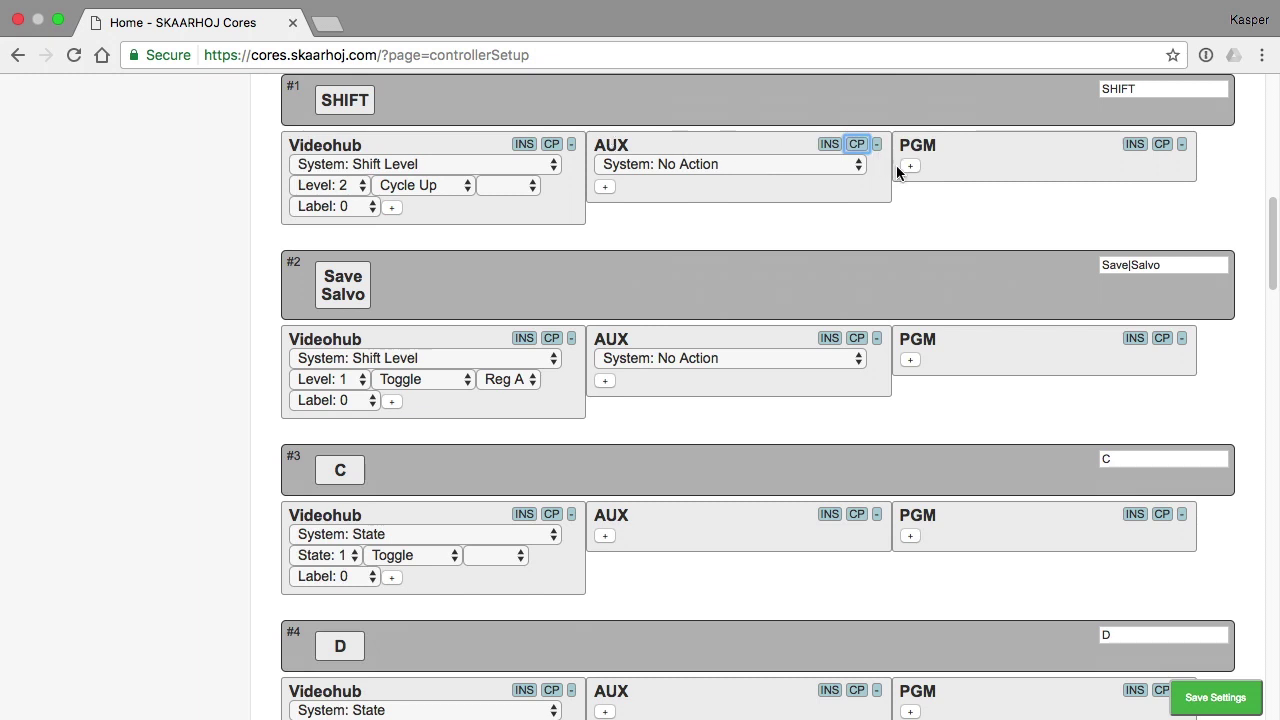
{"action": "left_click", "coordinate": [1136, 144]}
{"action": "left_click", "coordinate": [1158, 145]}
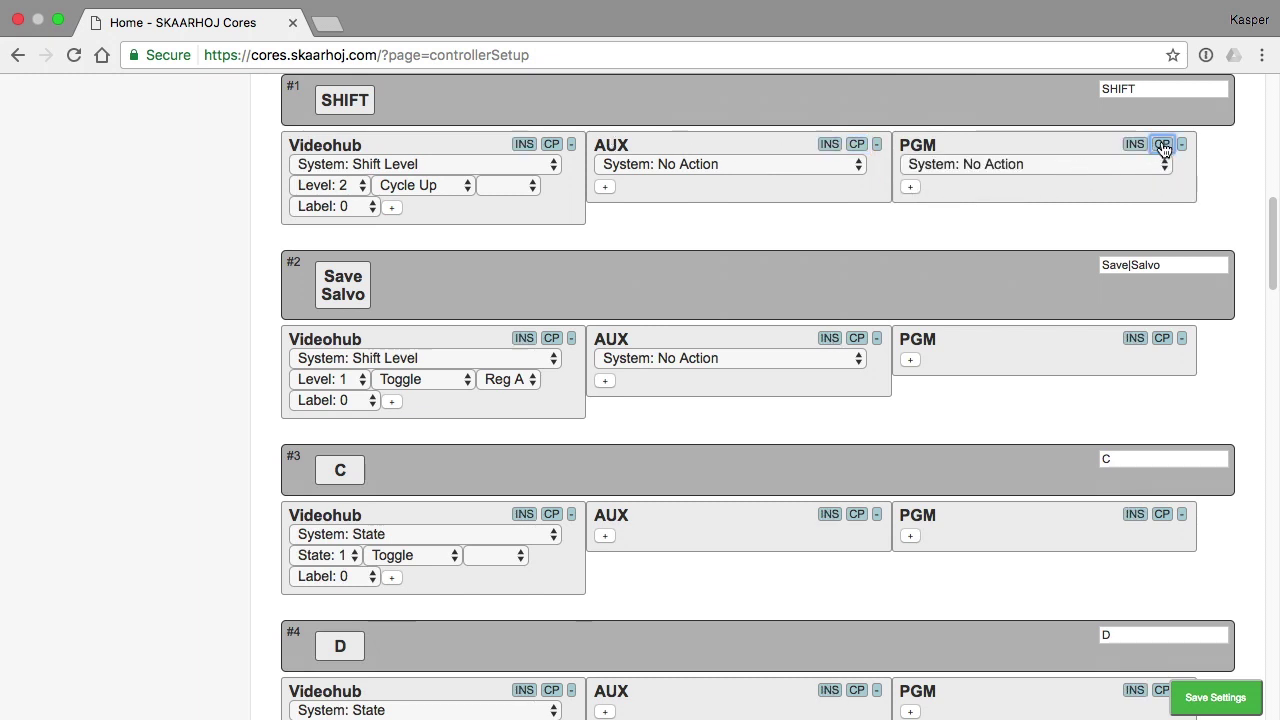
{"action": "left_click", "coordinate": [1136, 338]}
{"action": "scroll", "coordinate": [1075, 410], "scroll_direction": "down", "scroll_amount": 10}
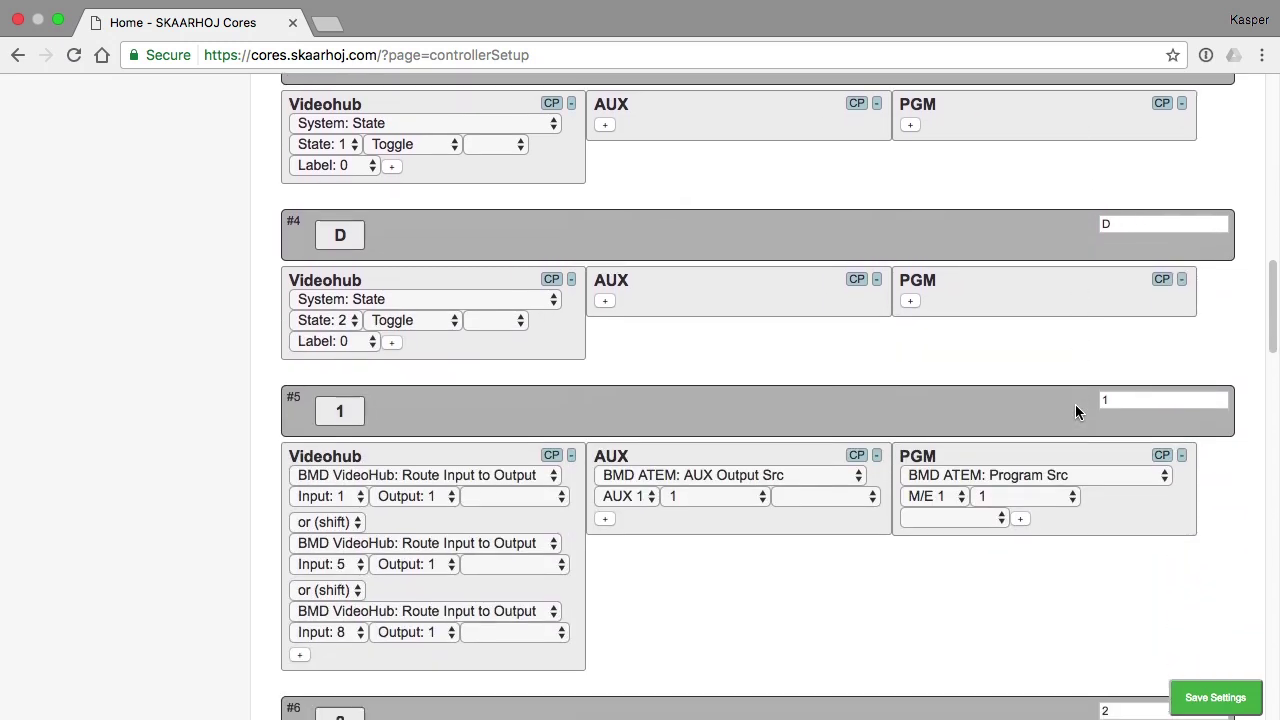
{"action": "scroll", "coordinate": [1075, 412], "scroll_direction": "down", "scroll_amount": 10}
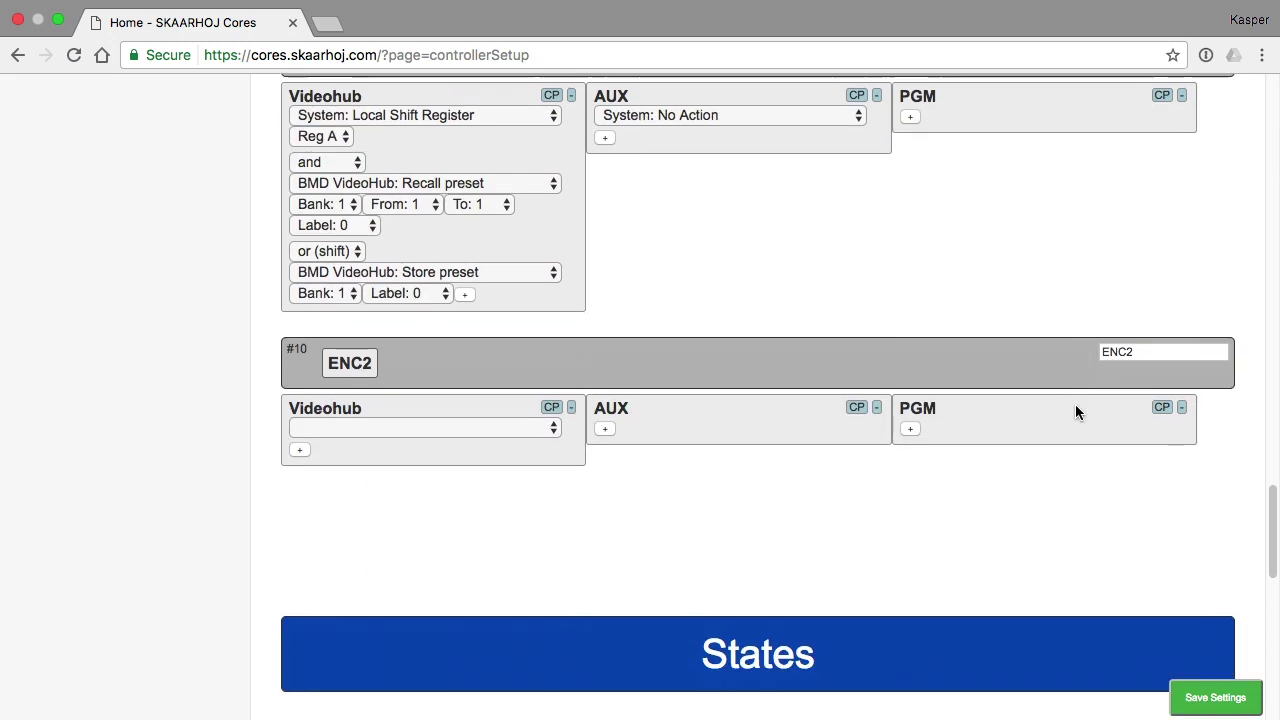
{"action": "scroll", "coordinate": [1047, 190], "scroll_direction": "up", "scroll_amount": 3}
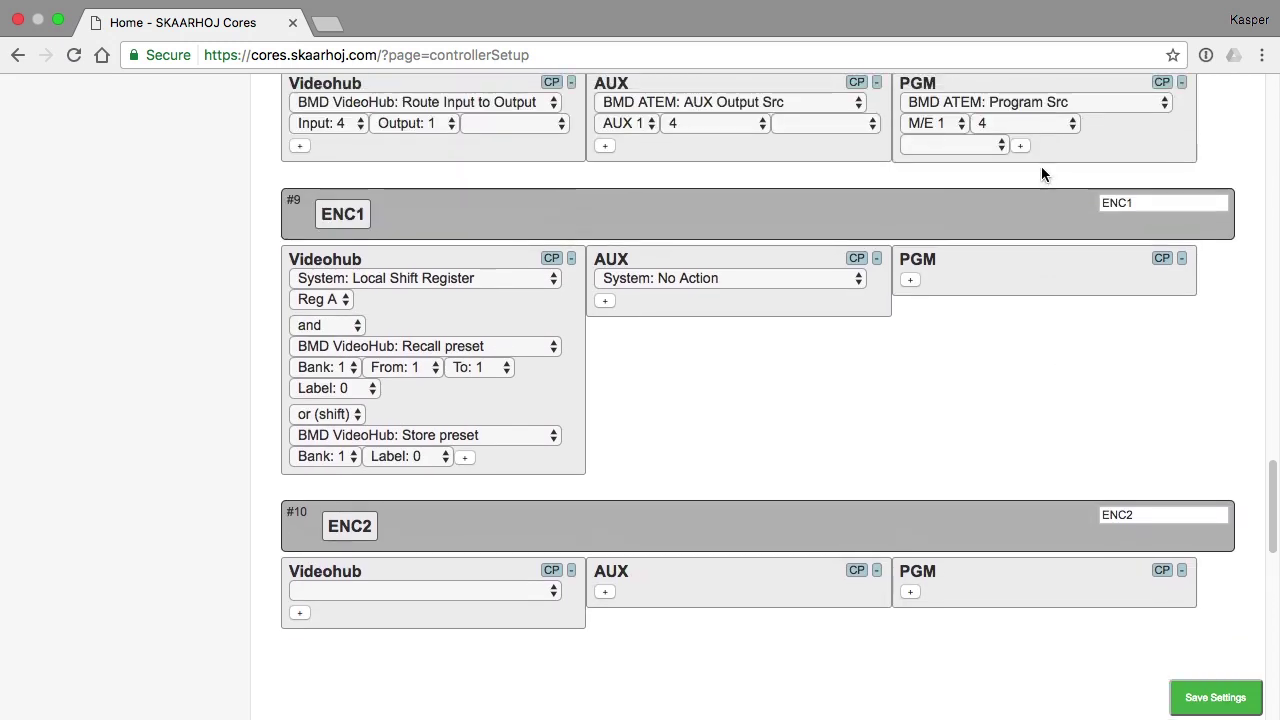
{"action": "left_click", "coordinate": [857, 258]}
{"action": "left_click", "coordinate": [1133, 258]}
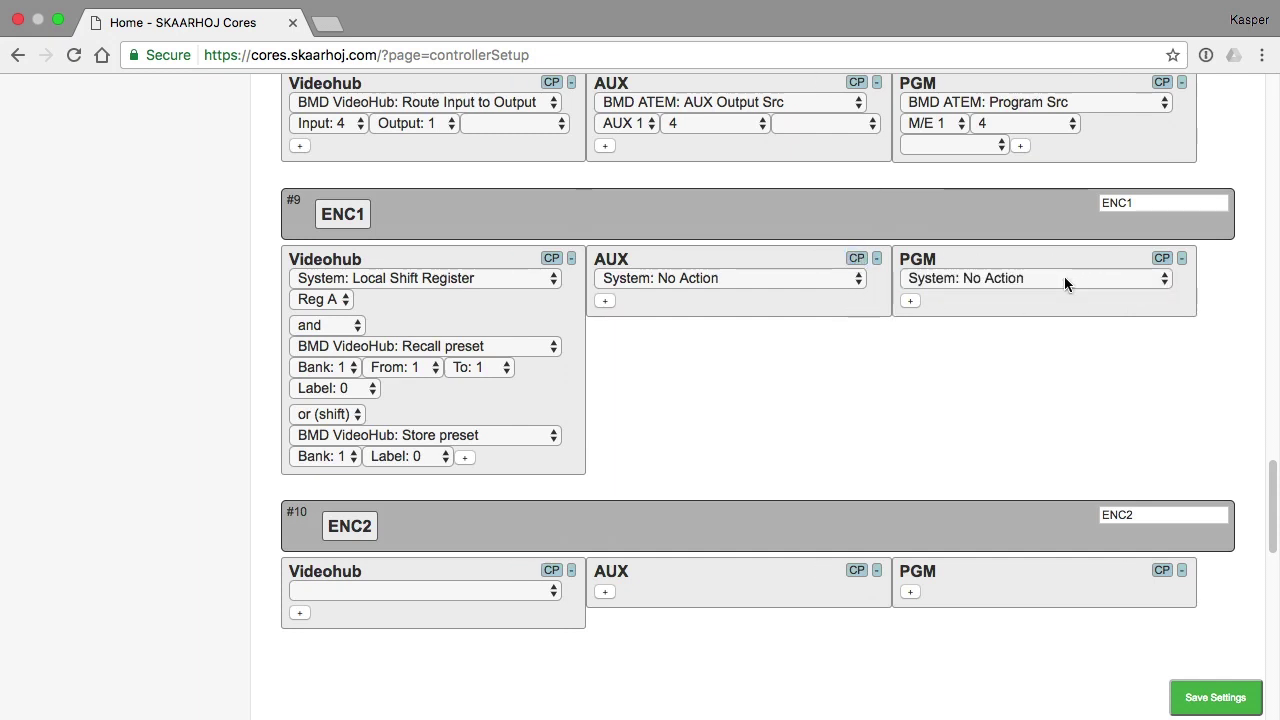